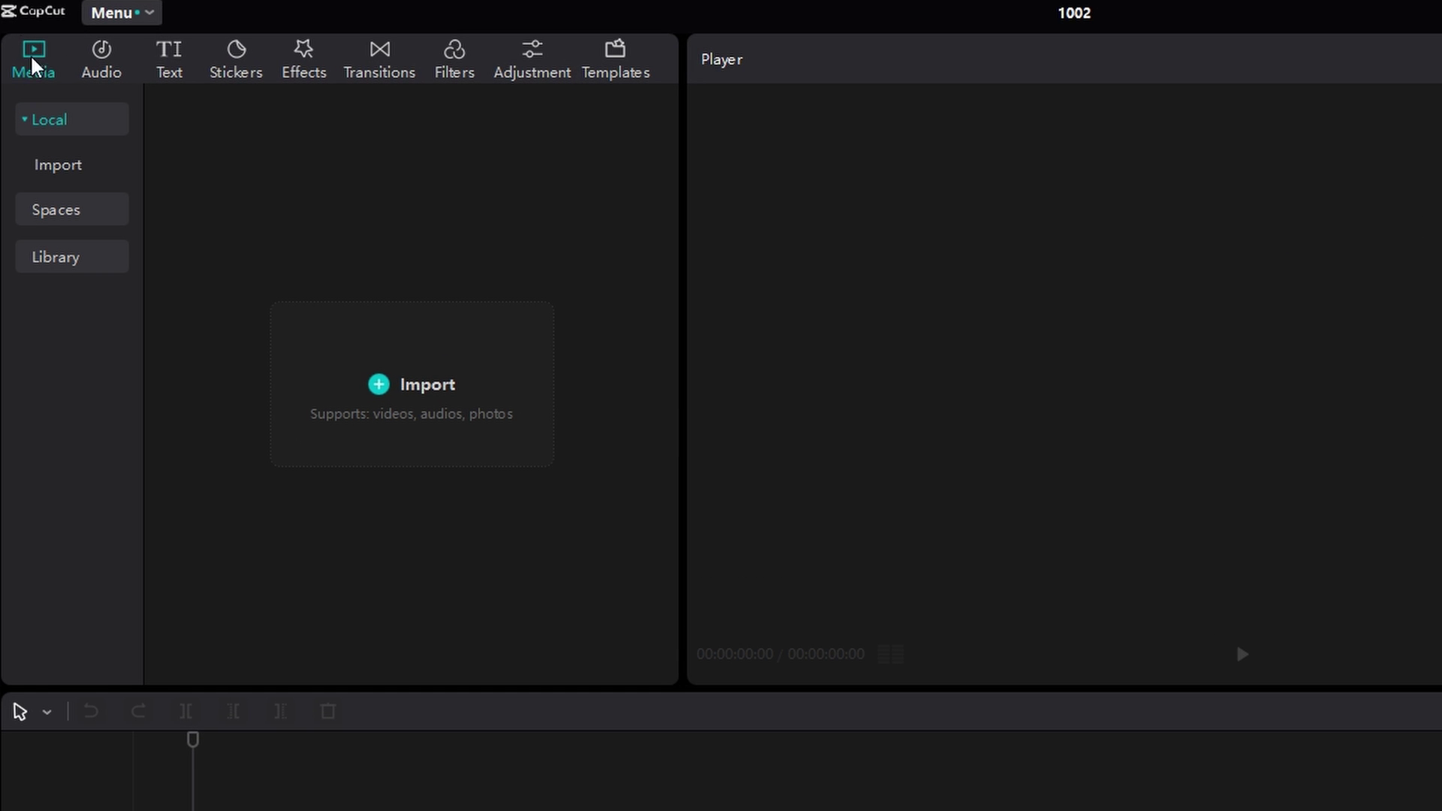
Step: Import the video 'freeze frame me.mp4' into the project's media library
click(350, 361)
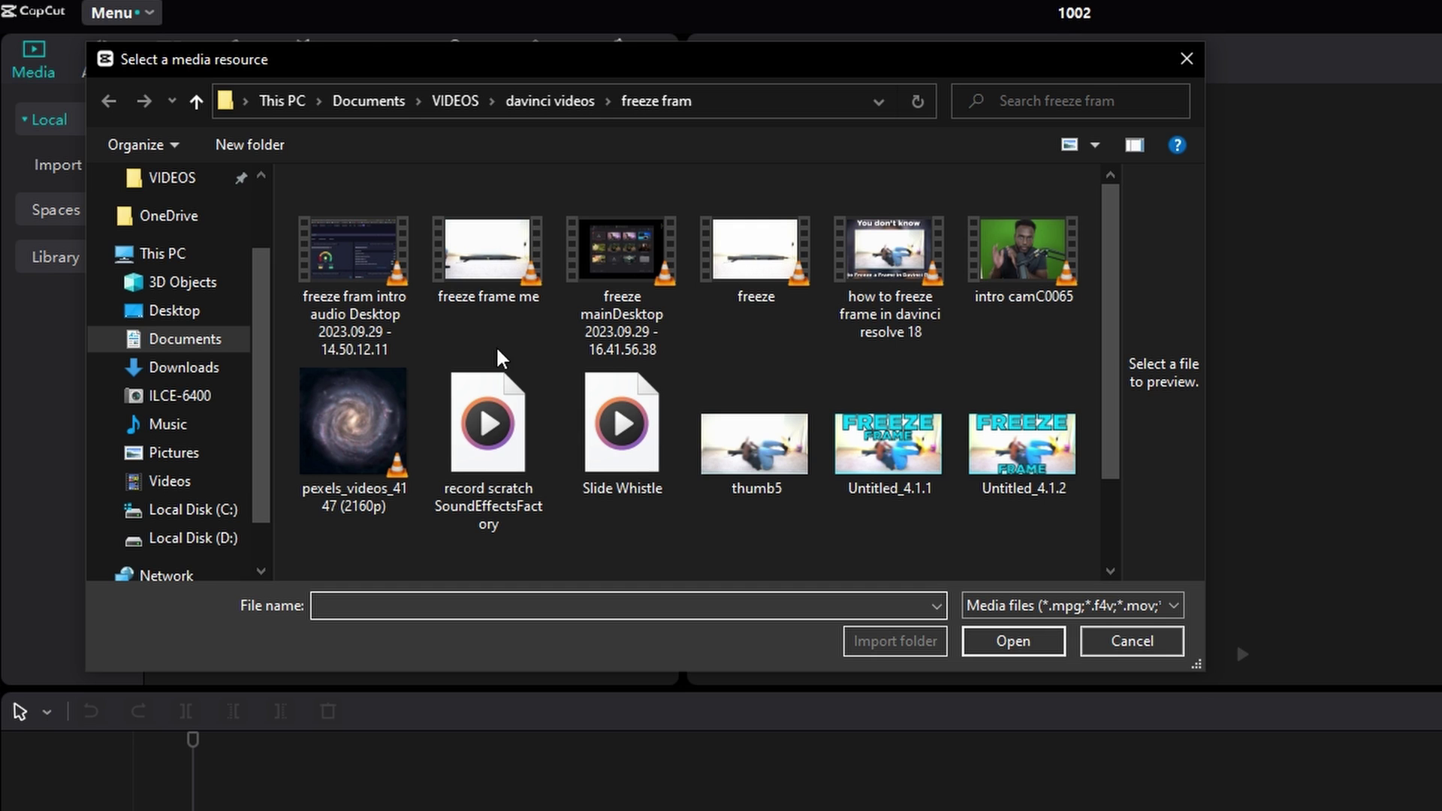
click(492, 252)
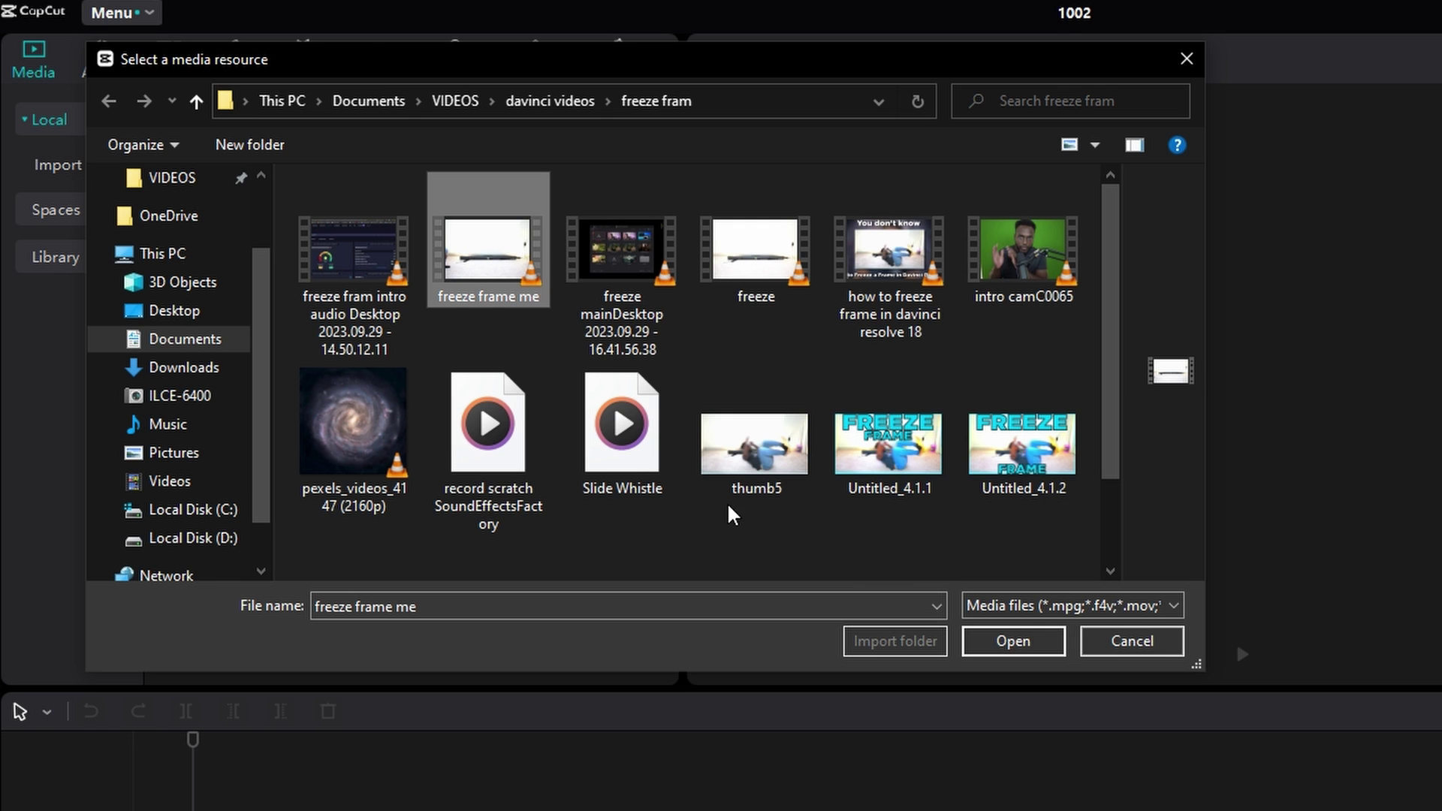
click(1028, 650)
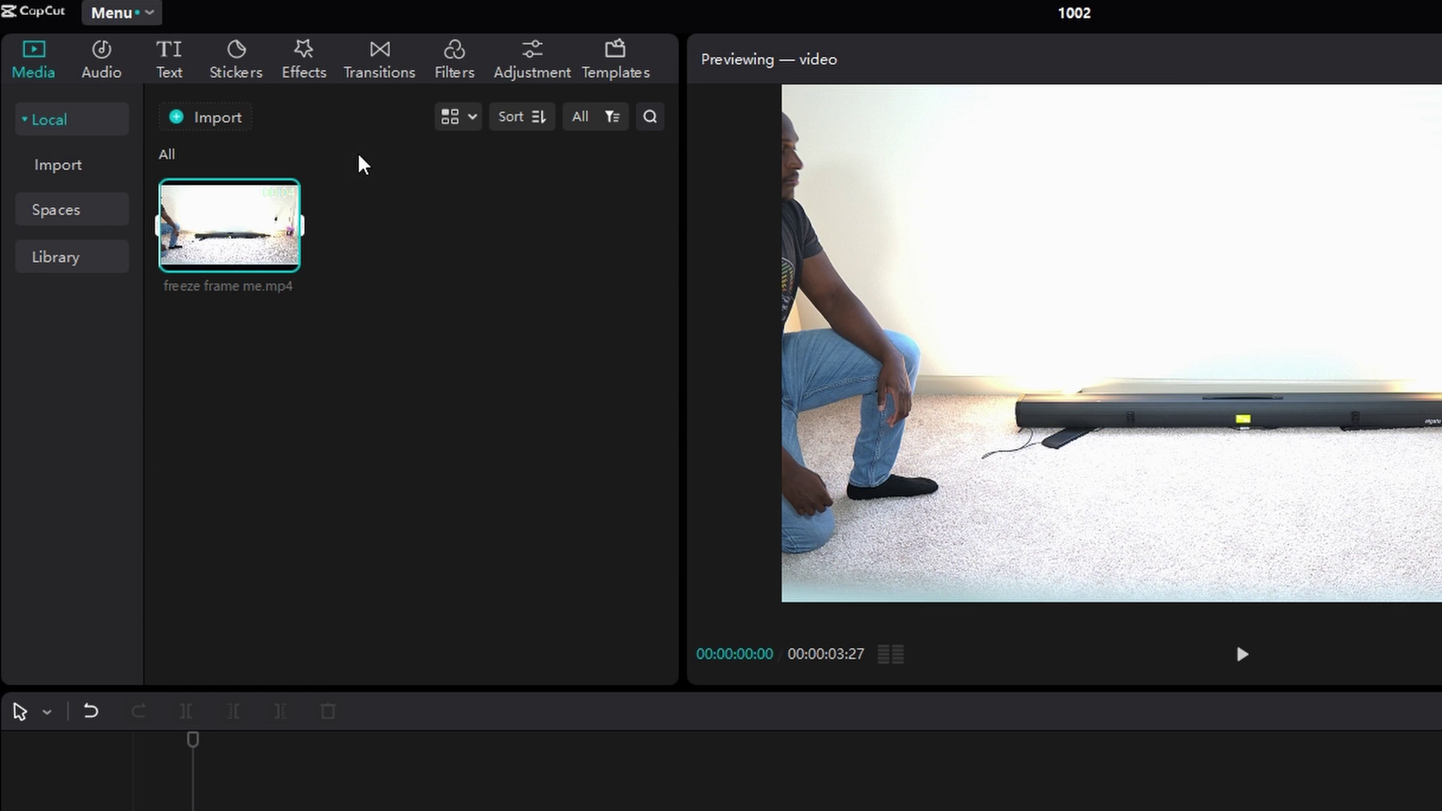
Step: Place freeze frame me.mp4 at the timeline start, play it, and cue the playhead back to the freeze moment
drag(214, 221, 146, 628)
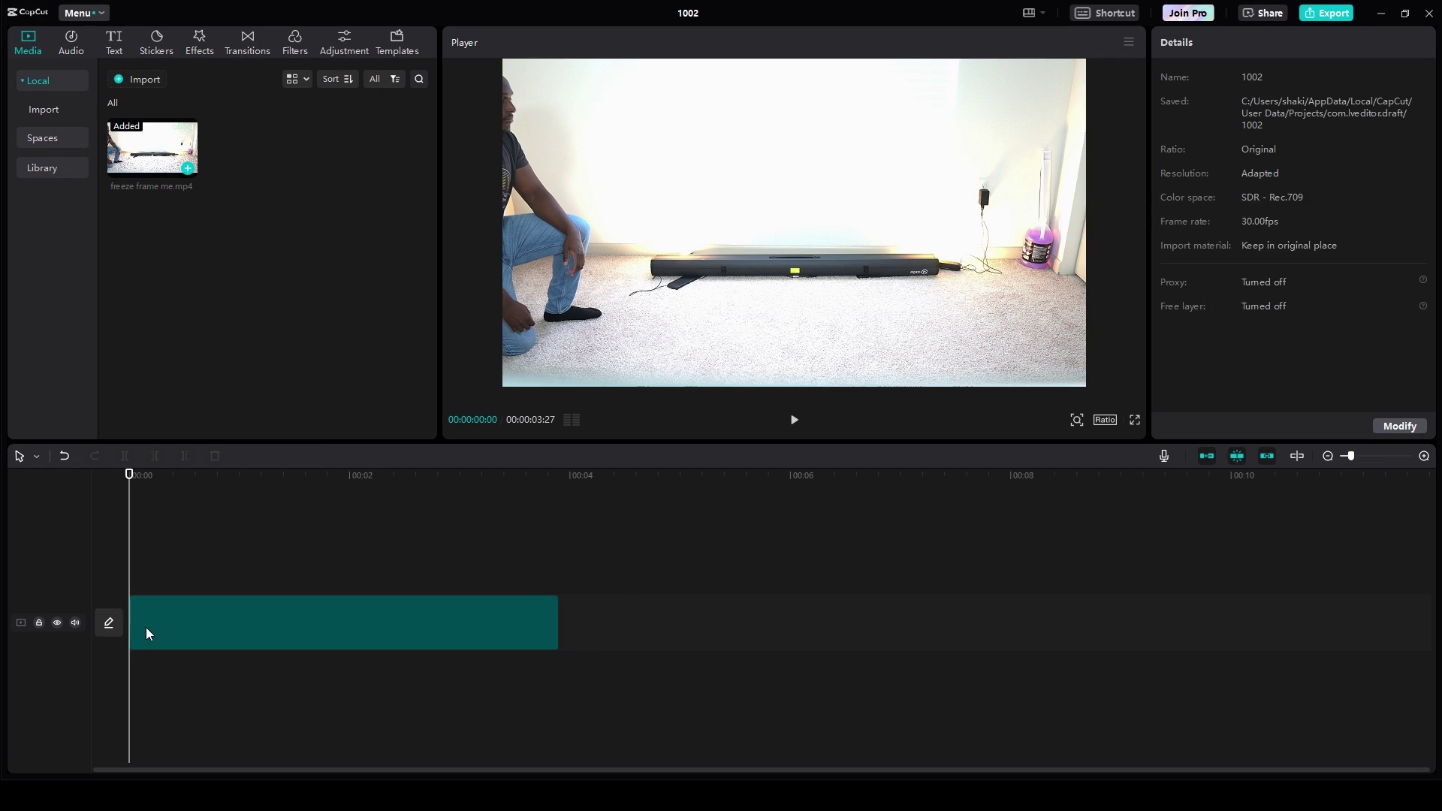
key(space)
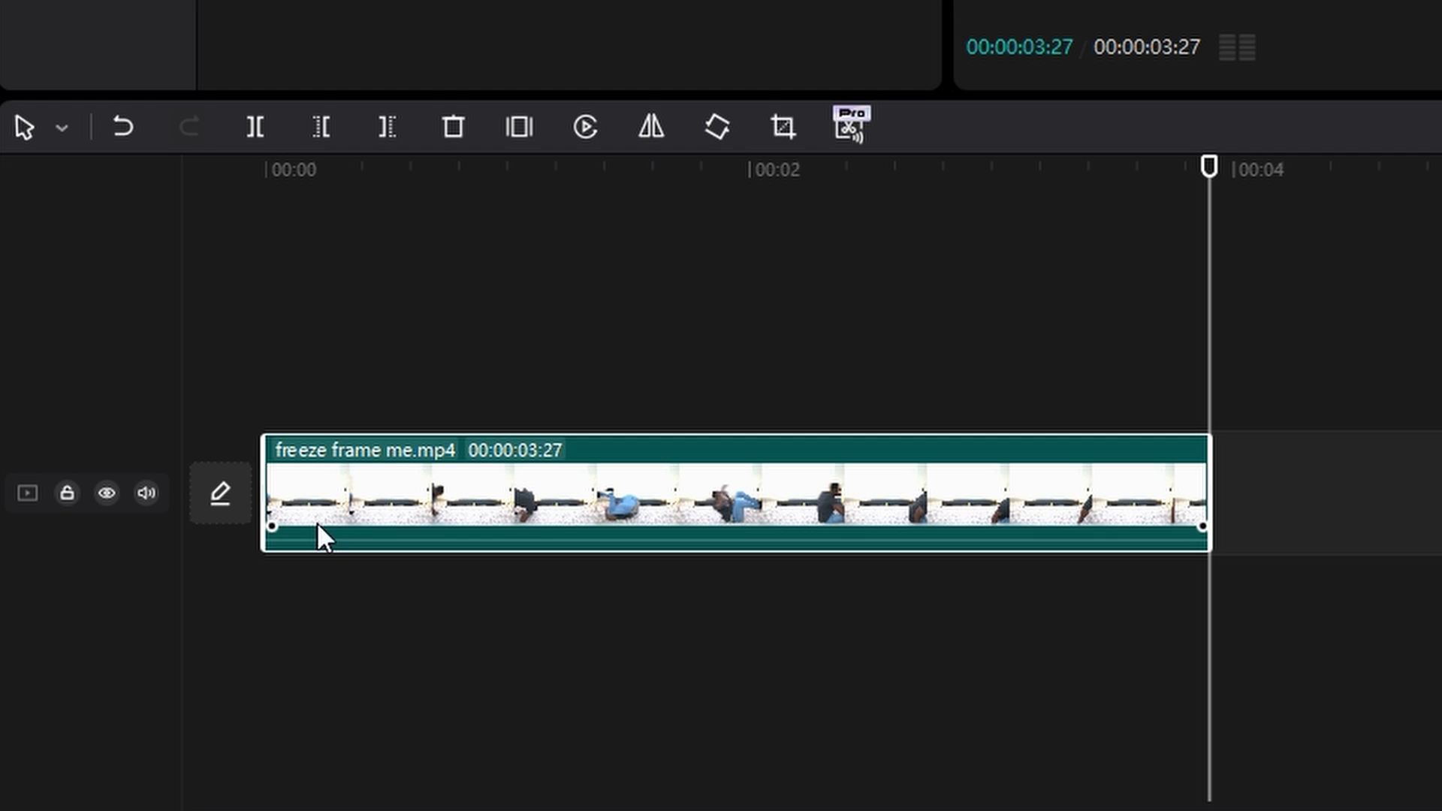
click(721, 337)
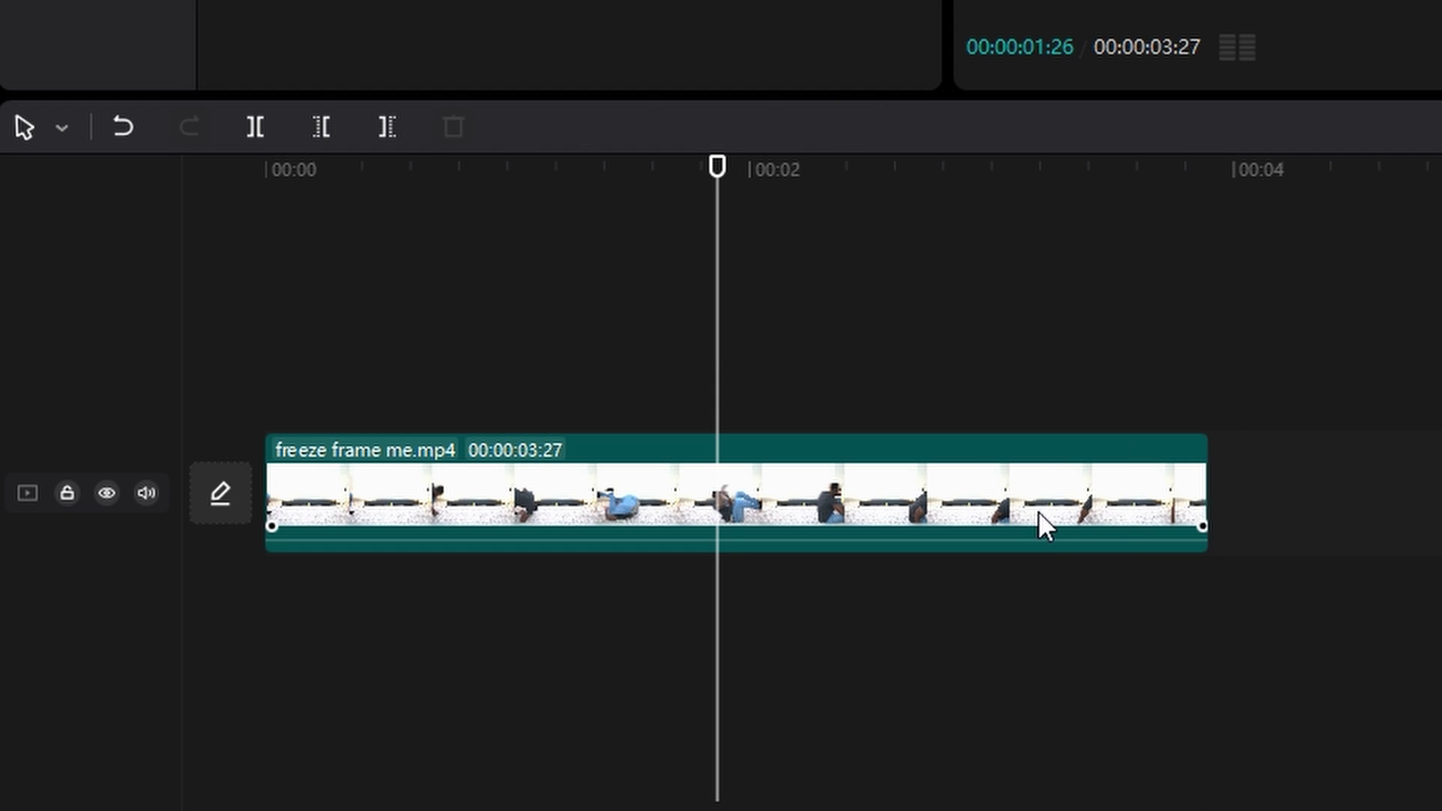
click(925, 475)
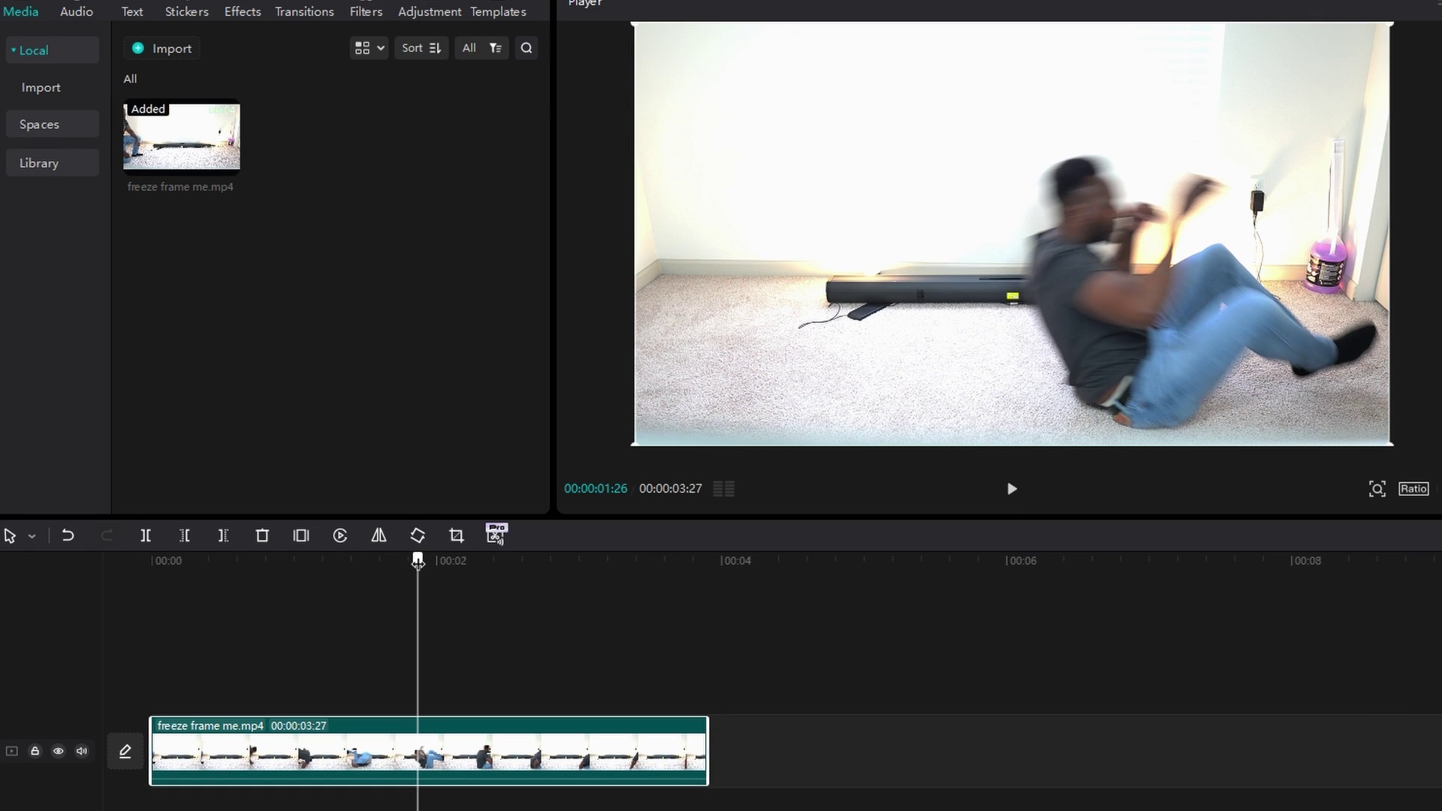
drag(417, 560, 385, 560)
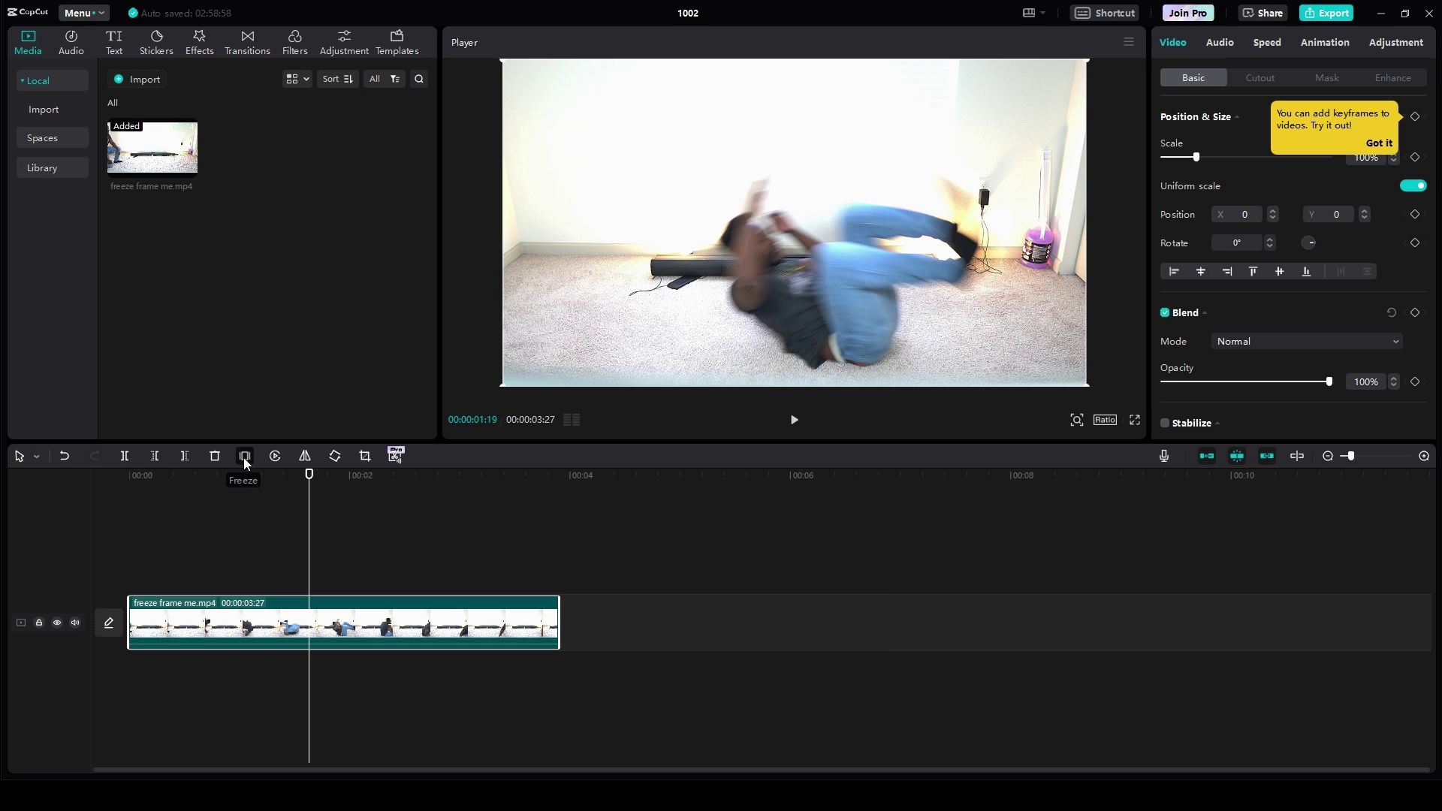
Step: Freeze the clip at 00:00:01:19, trim the Freeze clip to about one second, and replay from the start
click(561, 283)
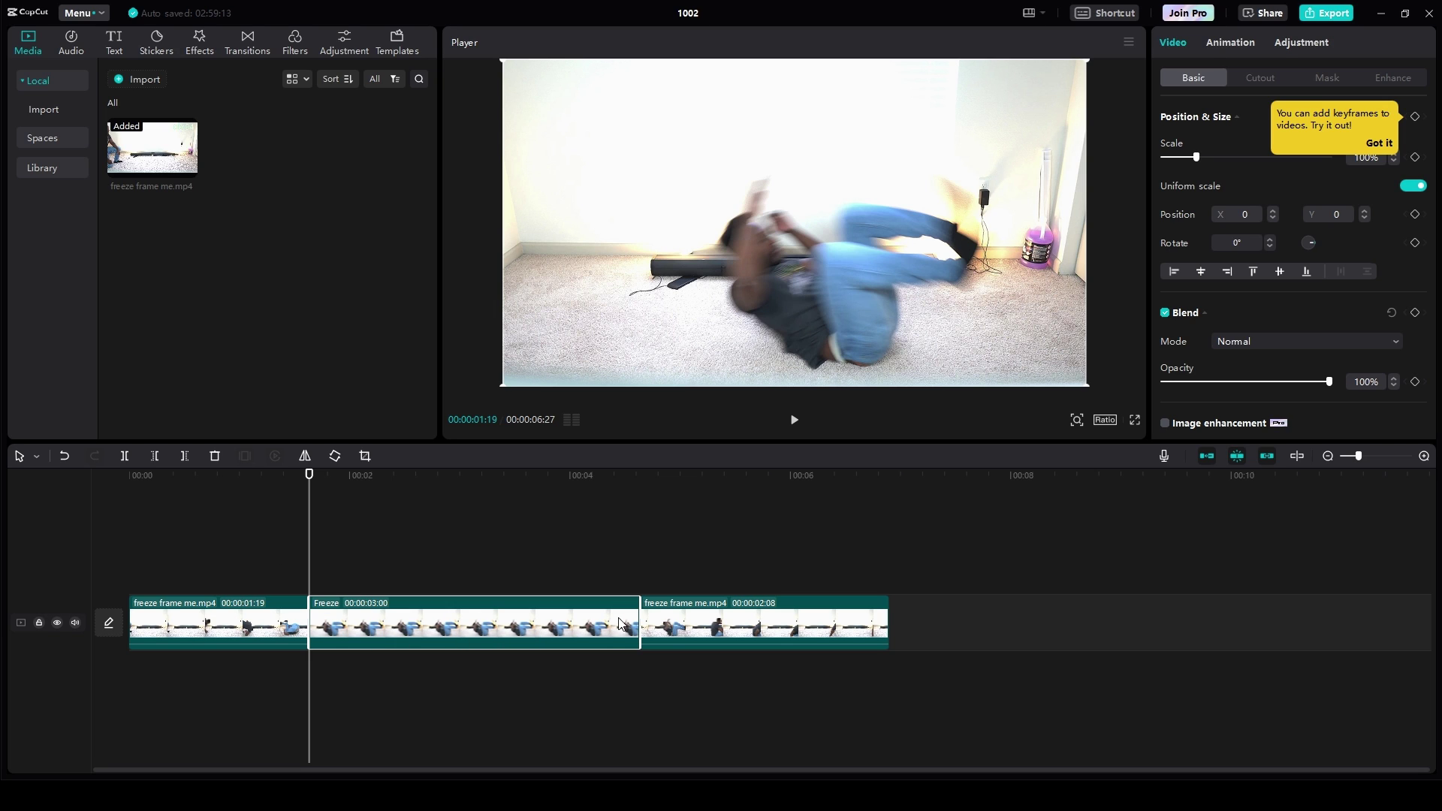
drag(638, 621, 431, 626)
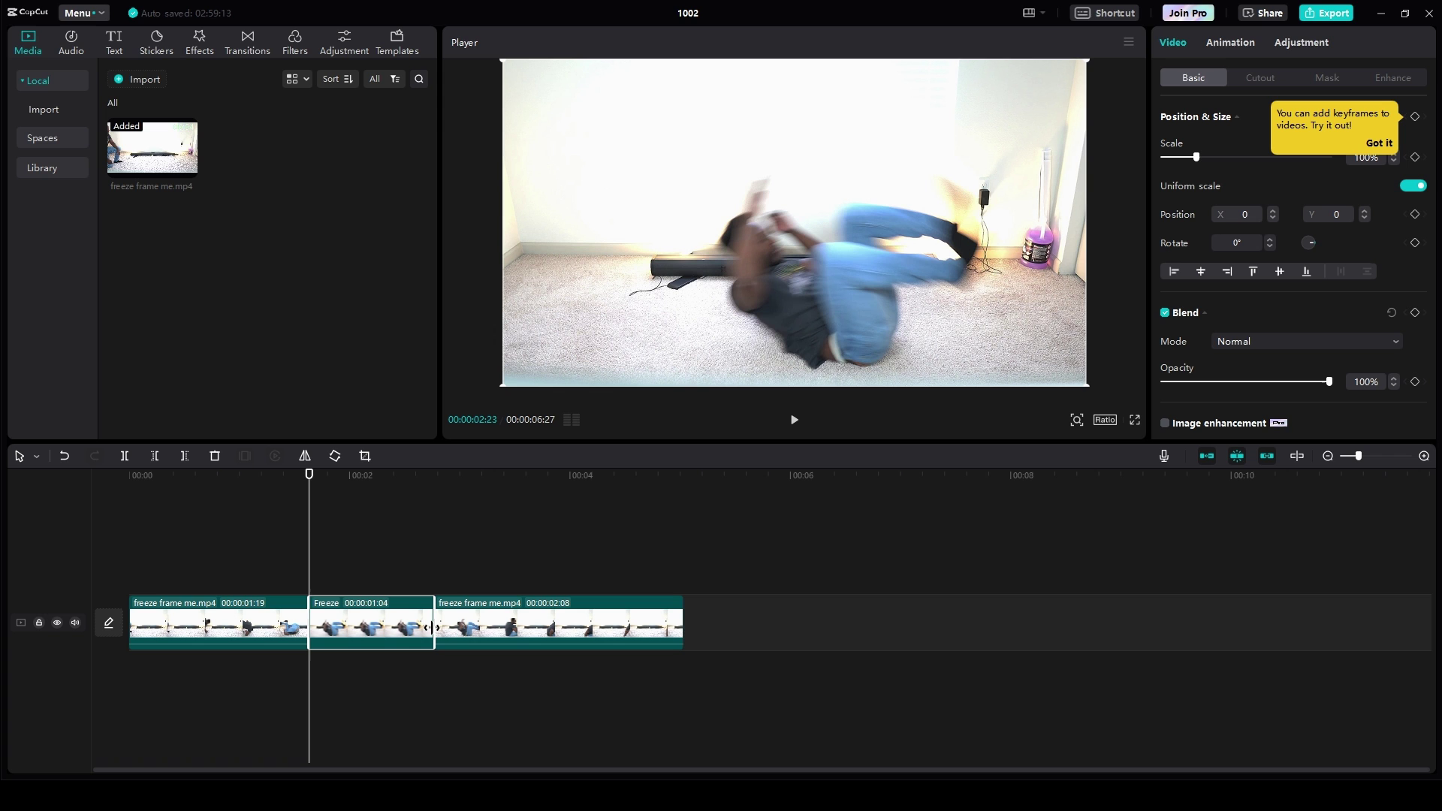
drag(308, 479, 102, 523)
key(space)
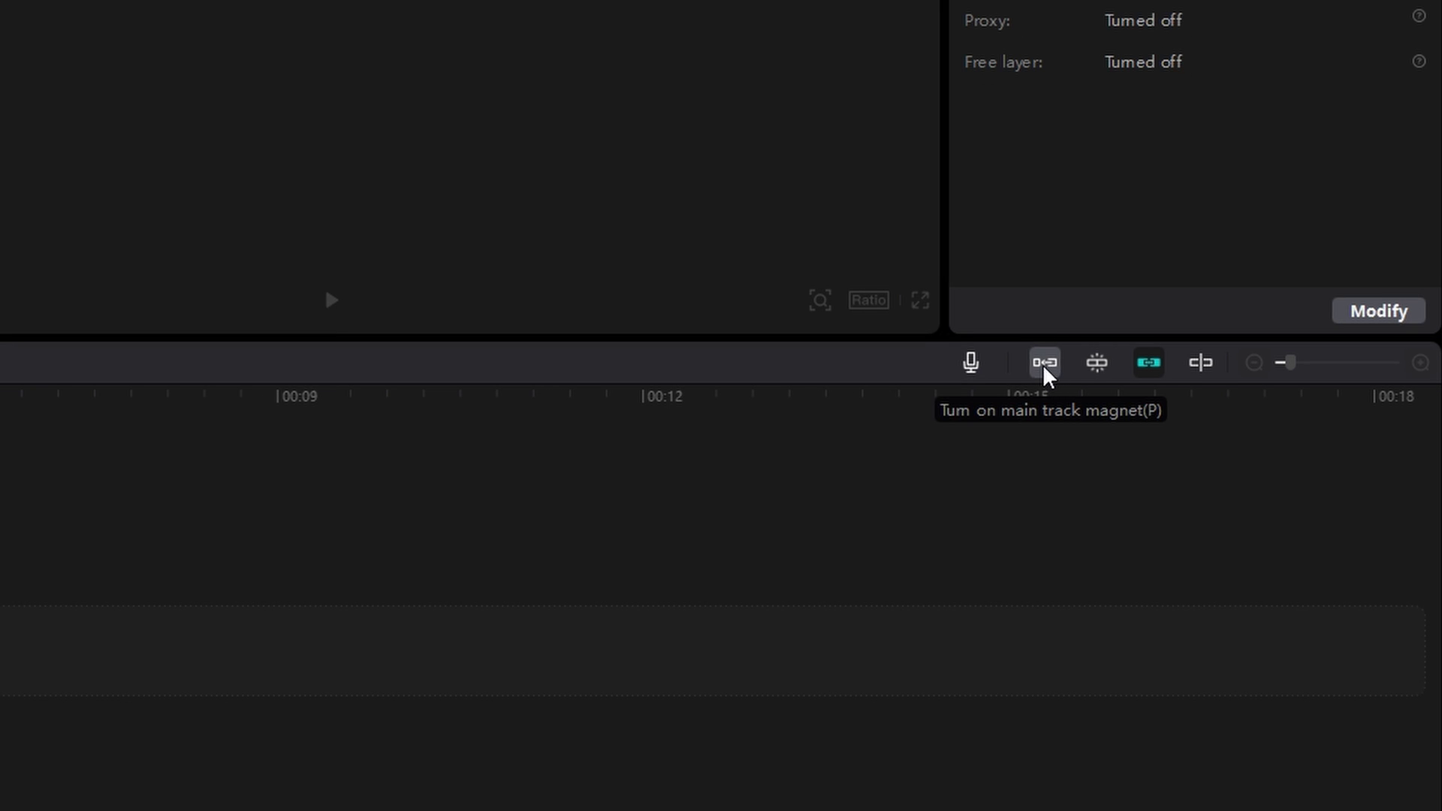
Step: Switch on the main track magnet for the timeline
click(1042, 363)
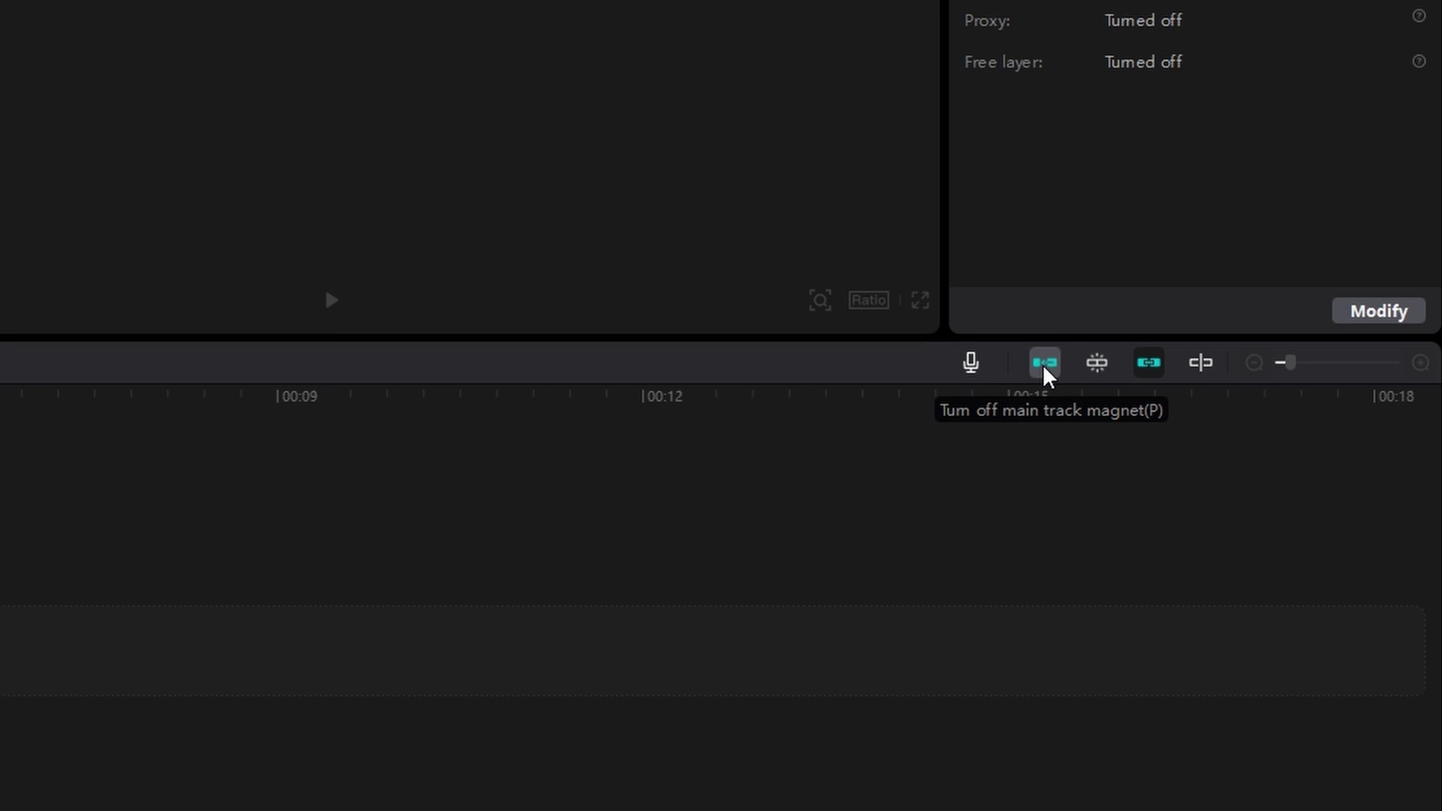
Step: Turn on auto snapping, add test walk.mp4 to the main track, and cue it to 00:00:02:08
click(1097, 363)
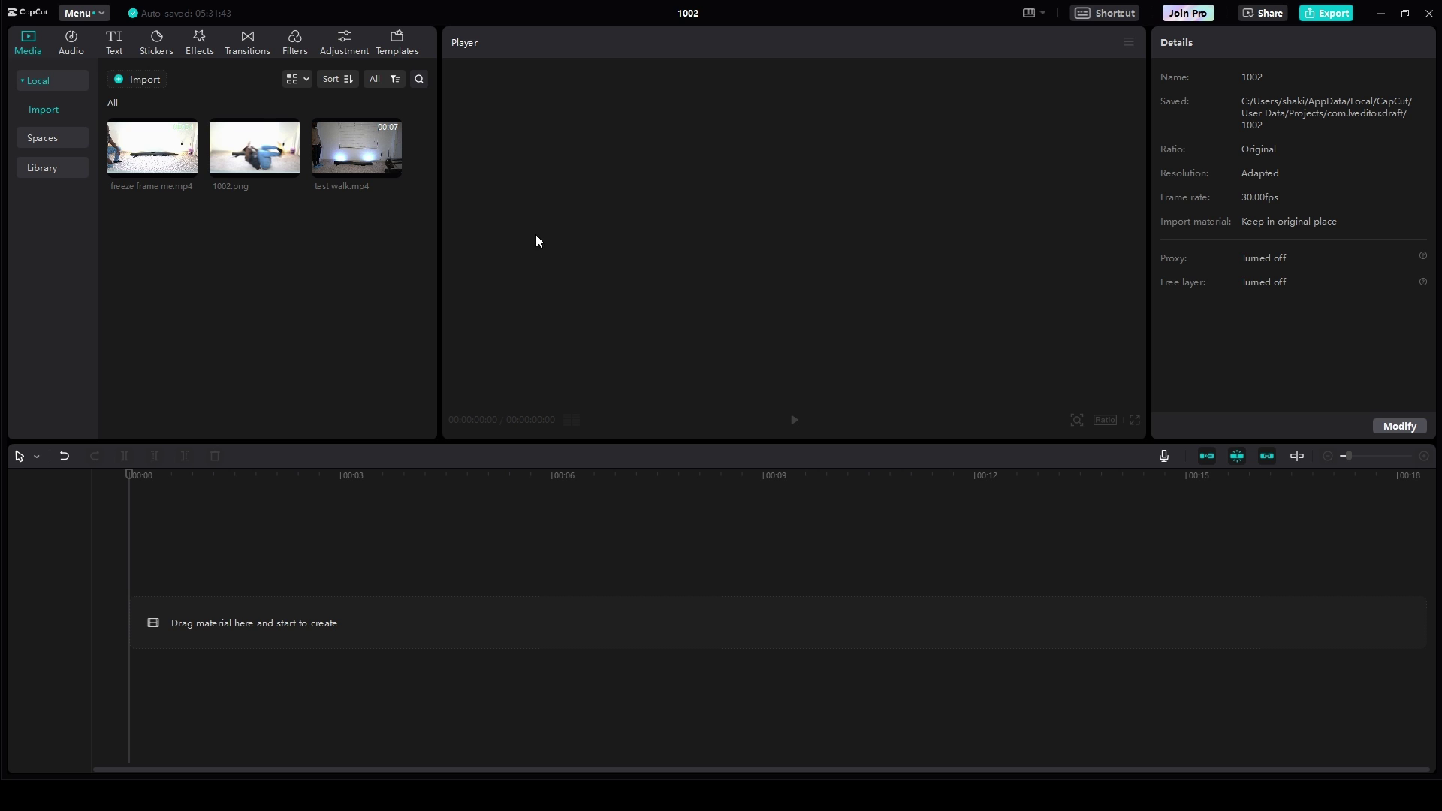
drag(342, 160, 151, 629)
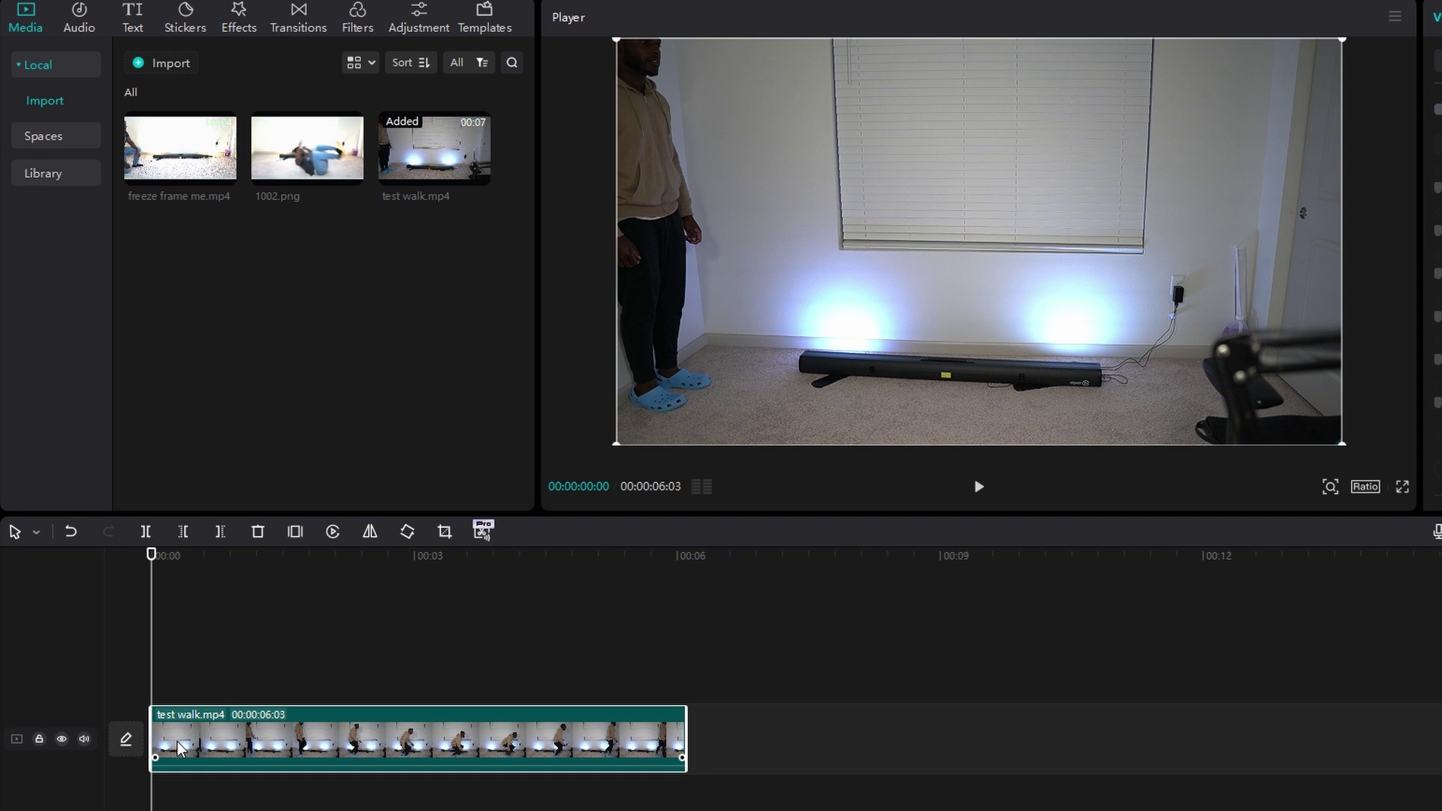
key(space)
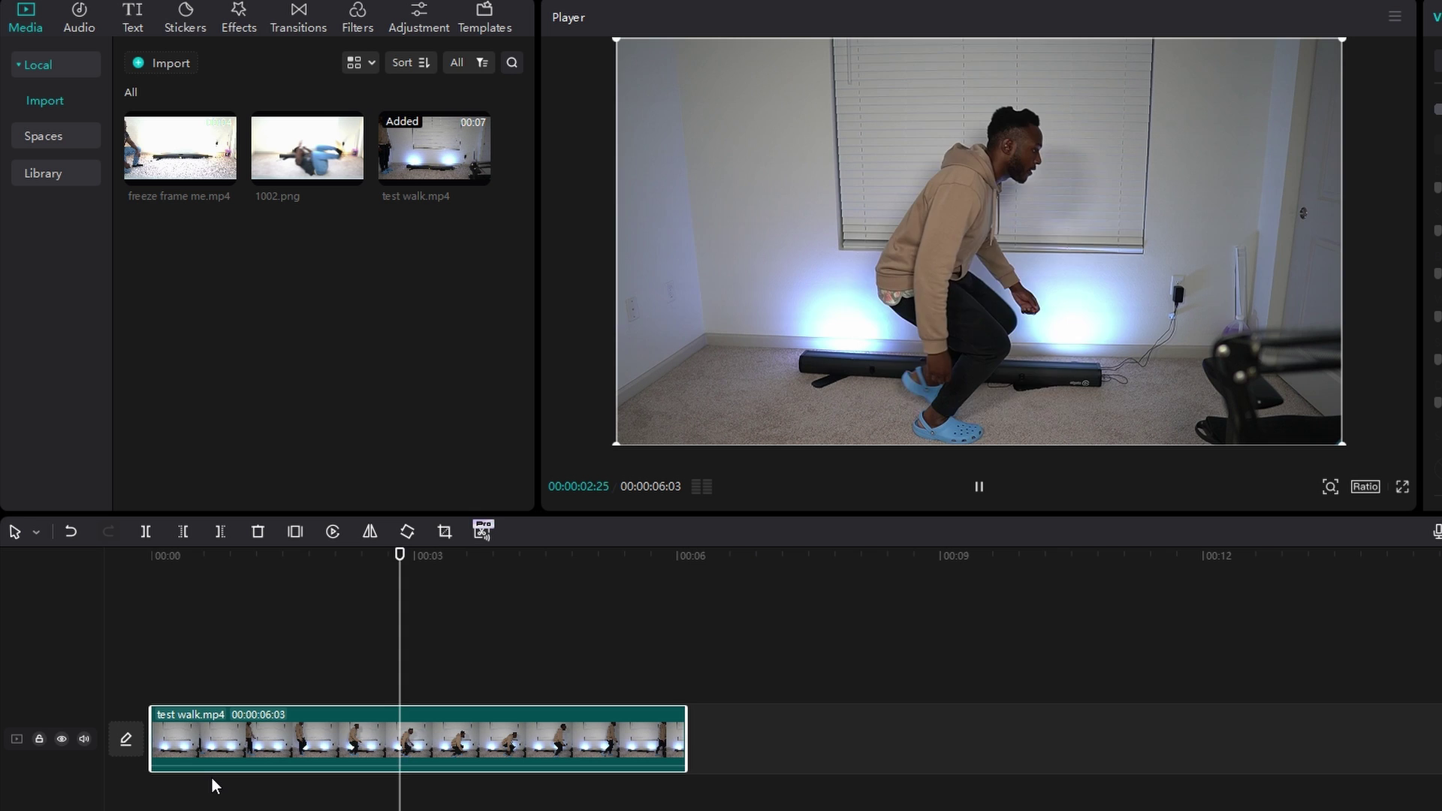
key(space)
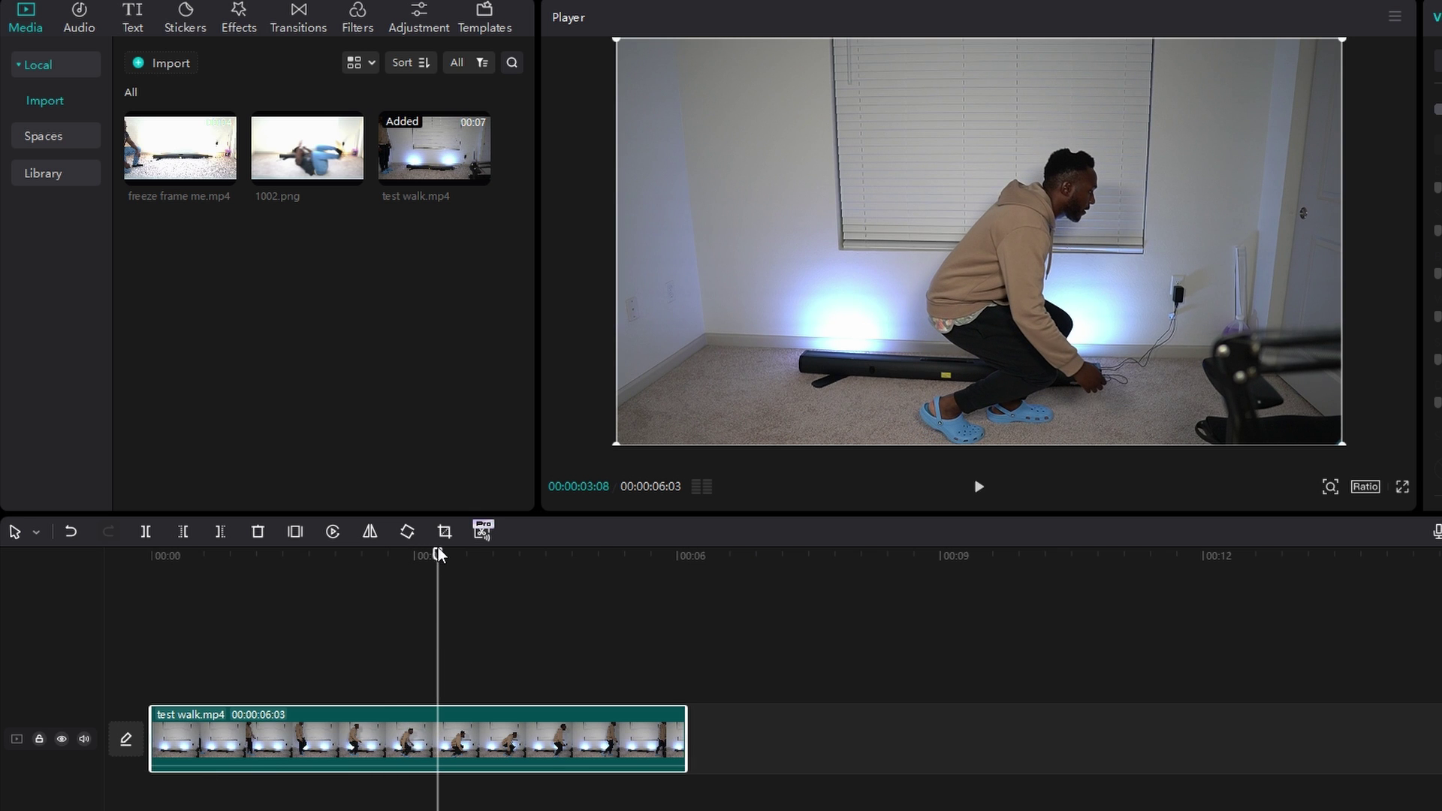
drag(439, 555, 351, 591)
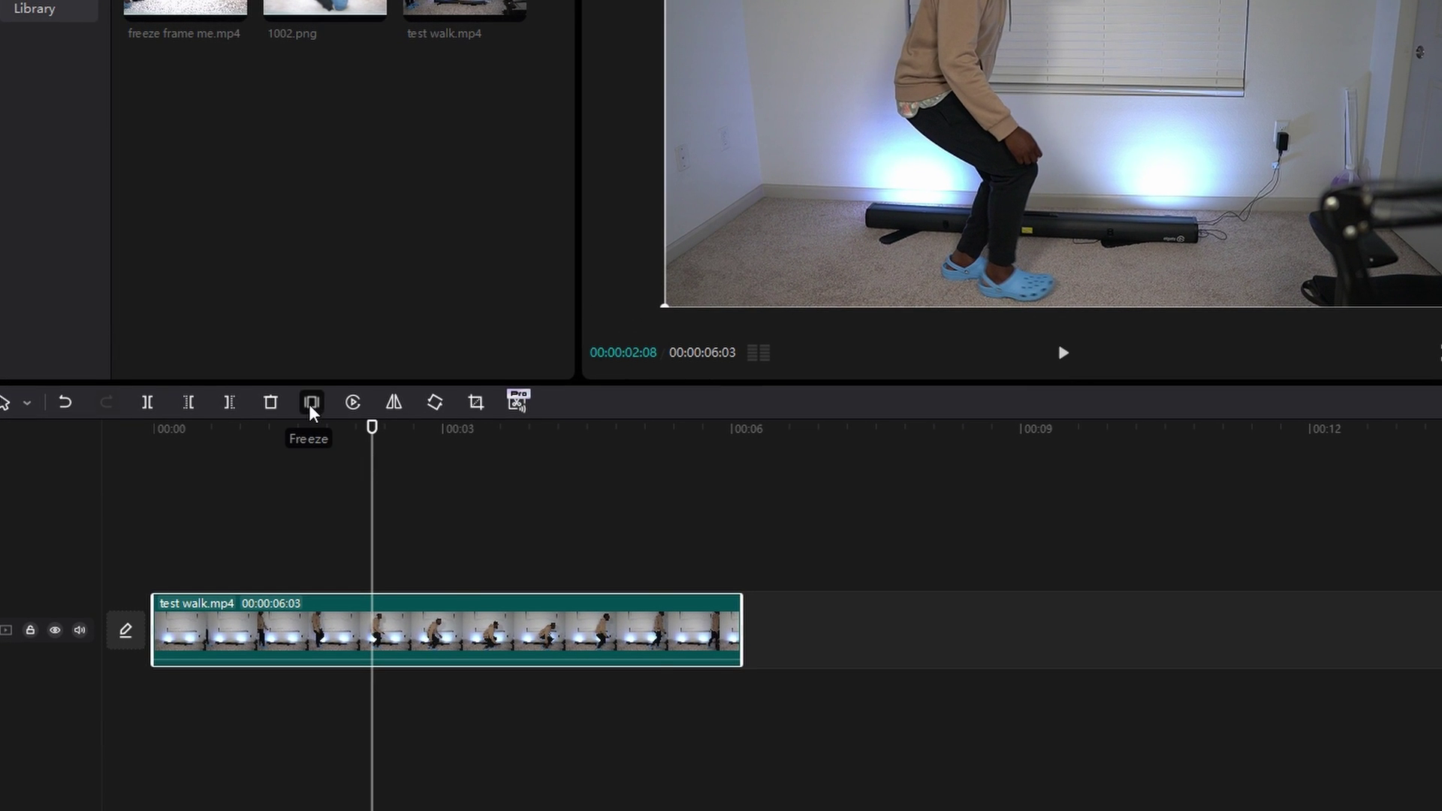
Step: Freeze the walk at 00:00:02:08, lift the Freeze clip to an upper track, and extend it to 00:00:03:25
click(312, 406)
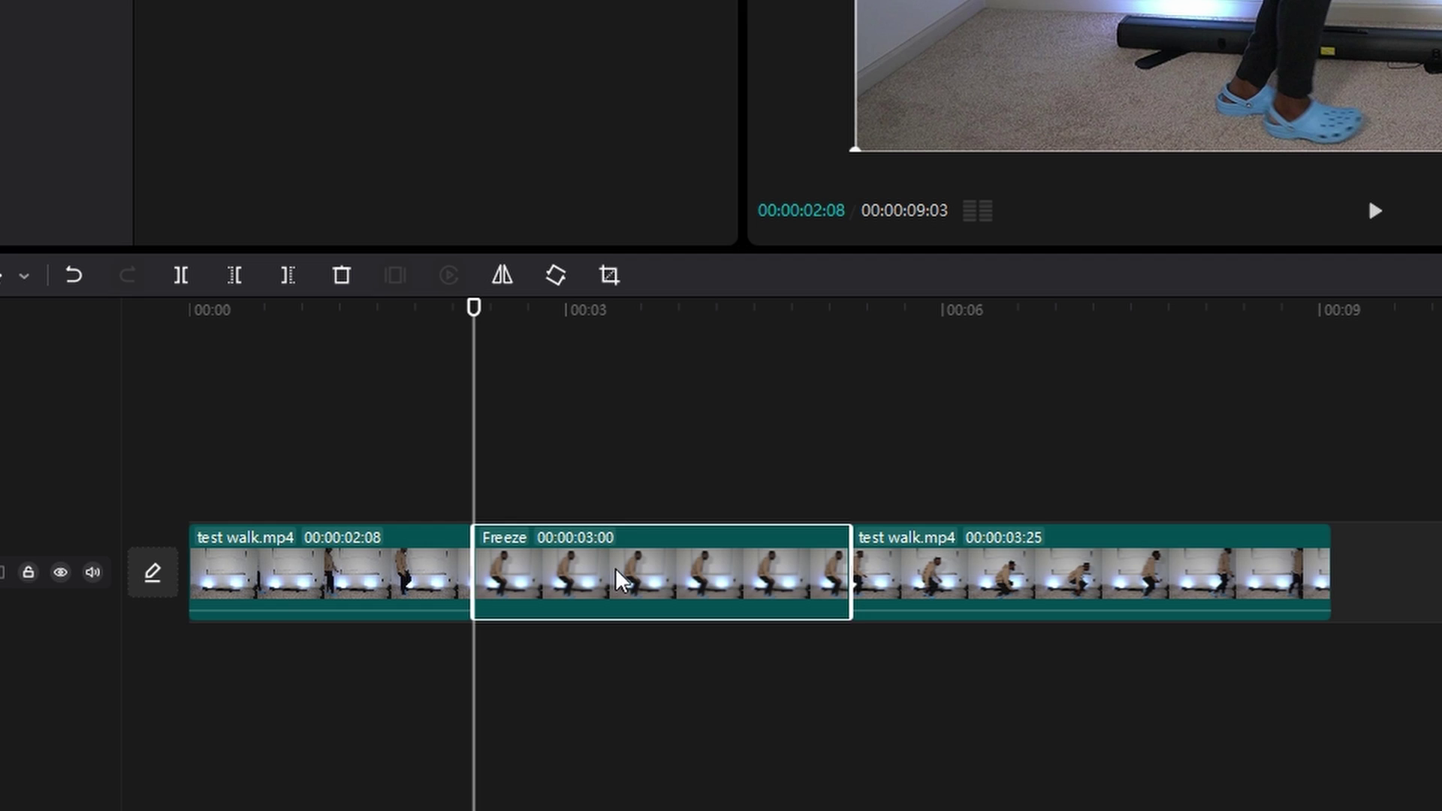
drag(618, 582, 625, 497)
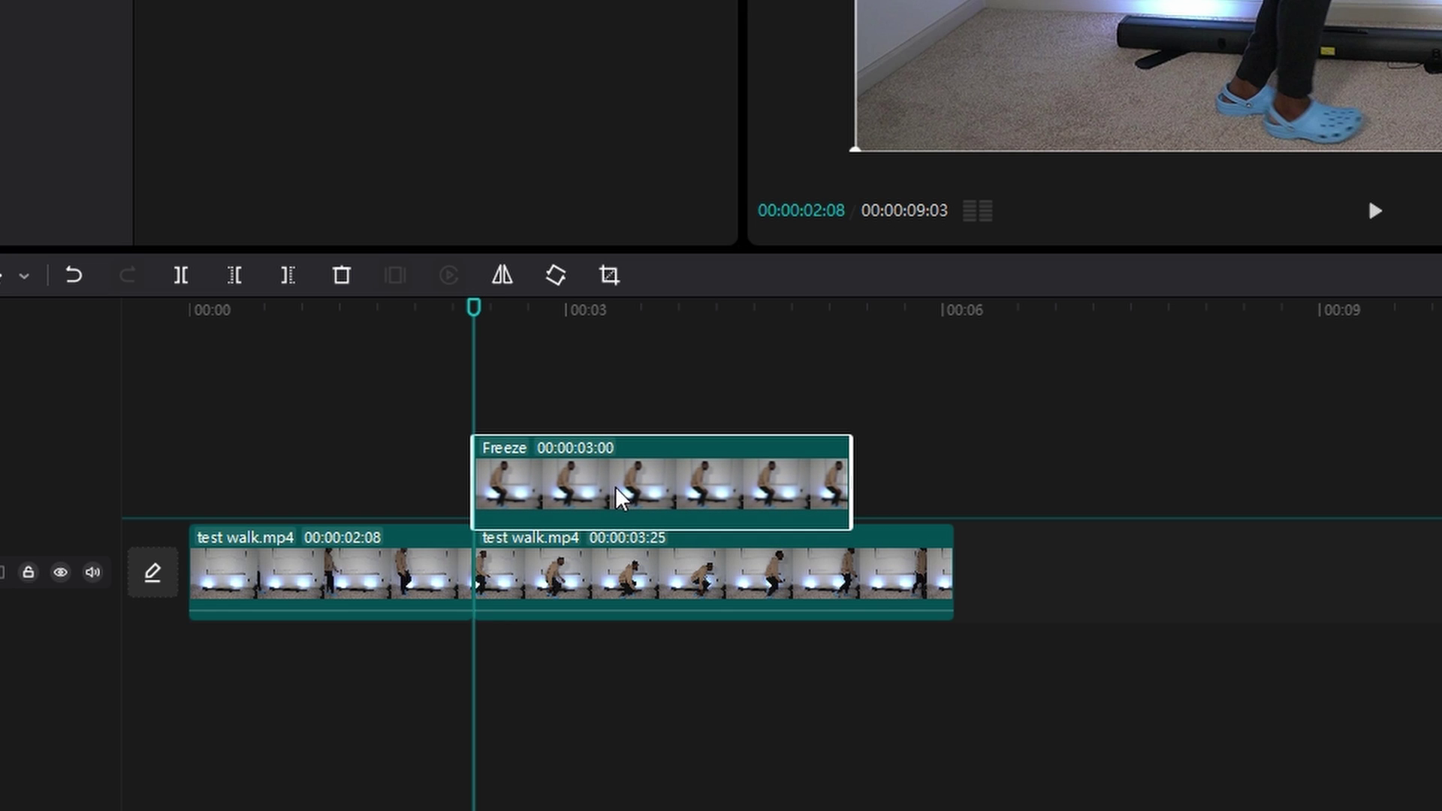
drag(617, 494, 617, 495)
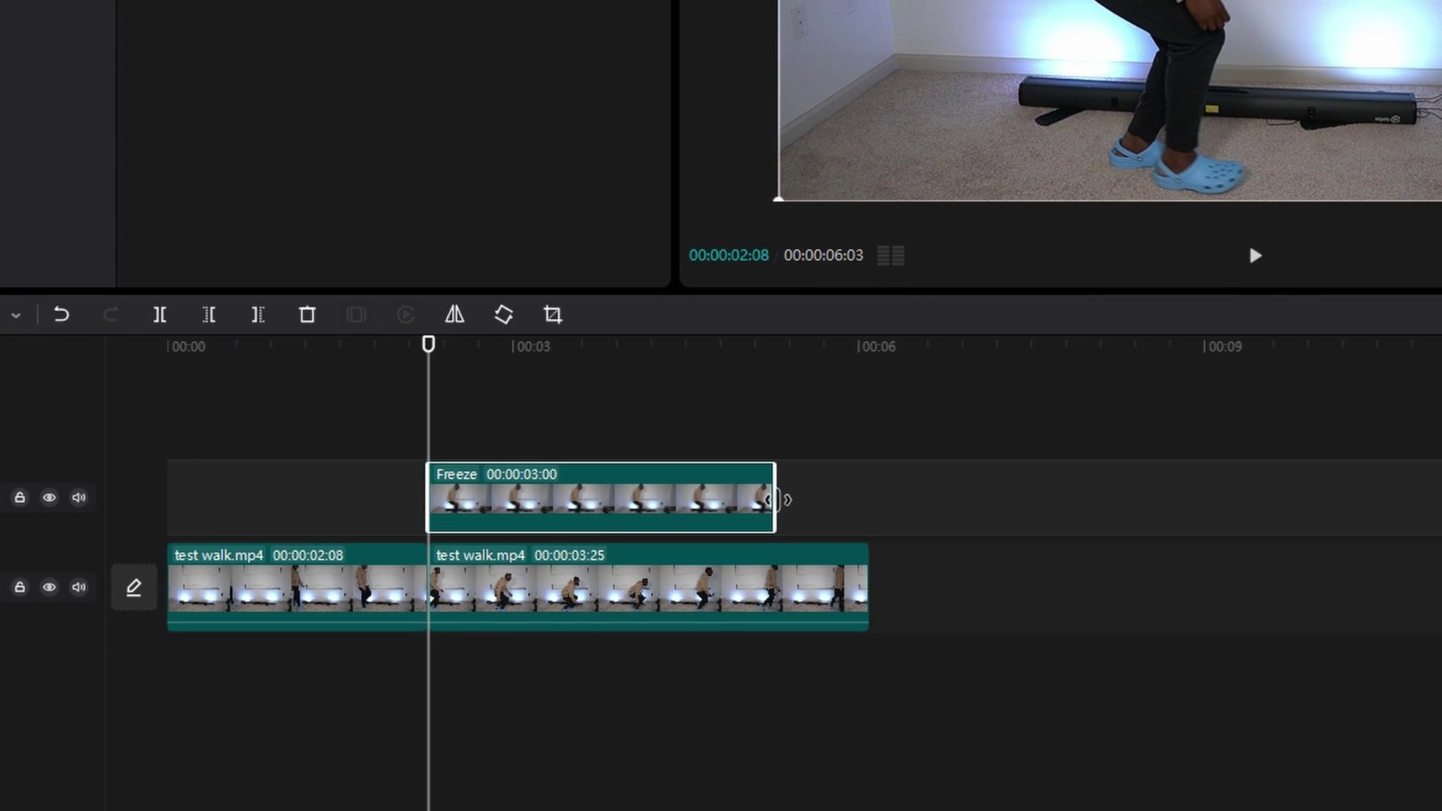
drag(714, 518, 775, 516)
drag(683, 542, 700, 540)
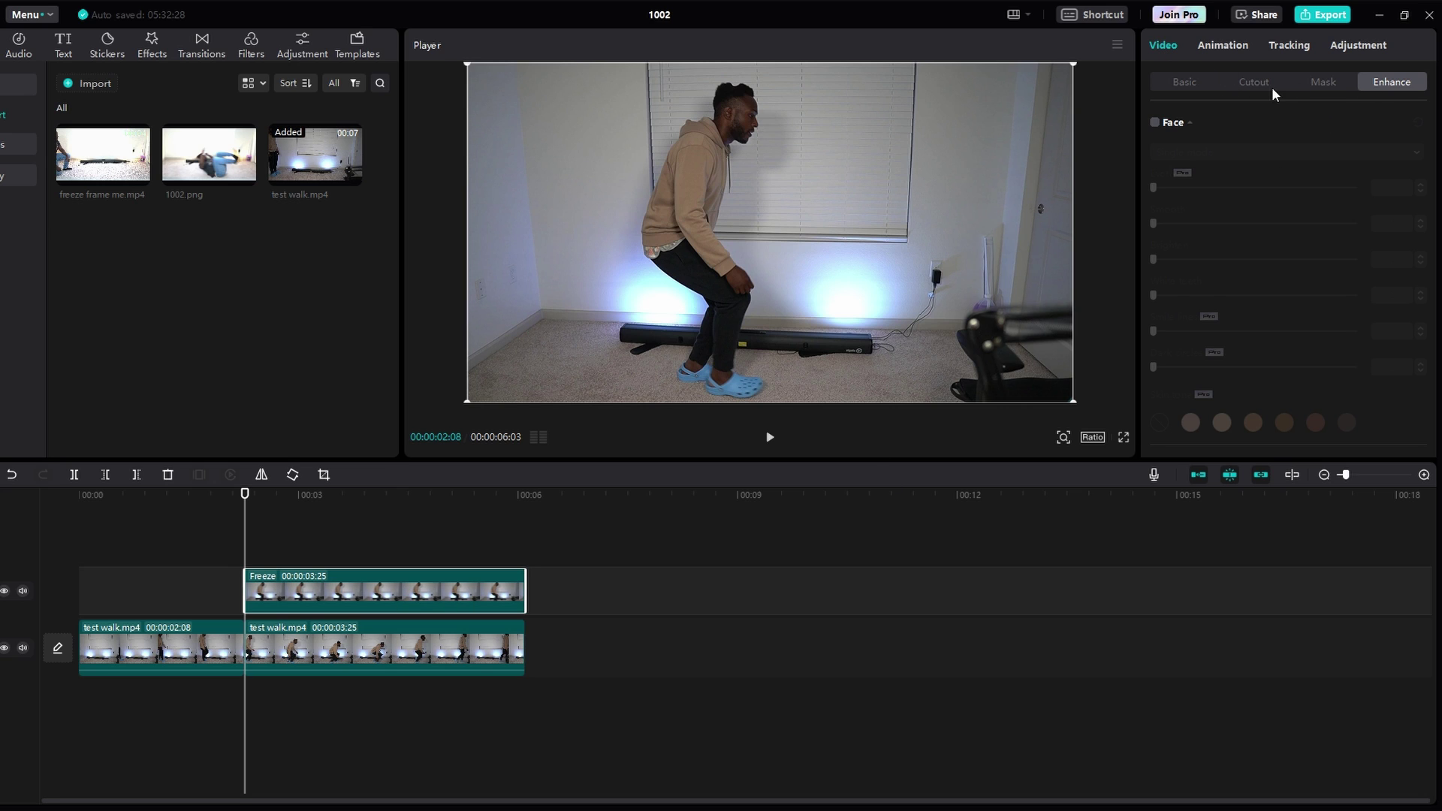
Step: Apply Auto cutout to the upper Freeze clip and preview the crouching clone from the timeline start
click(1256, 83)
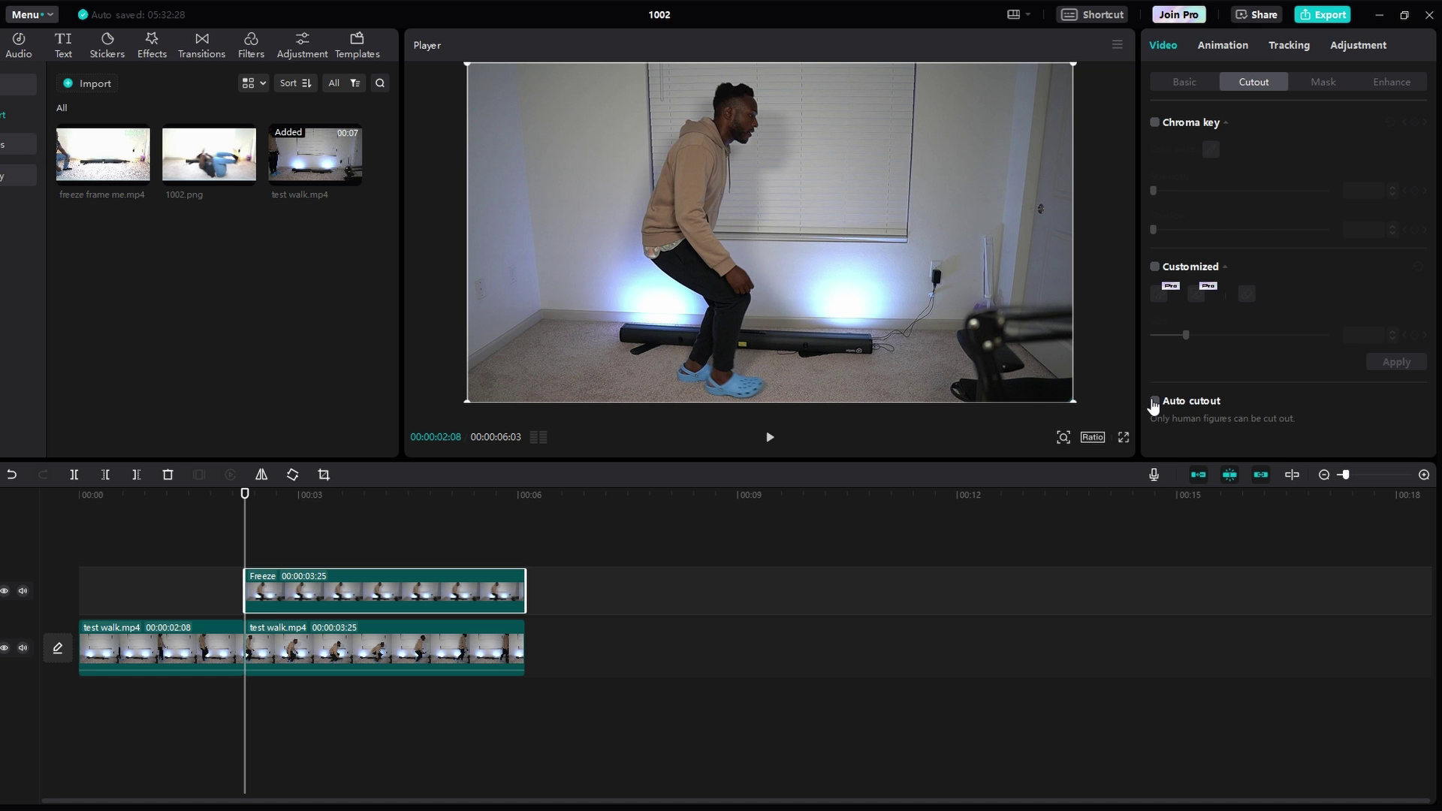
click(1155, 403)
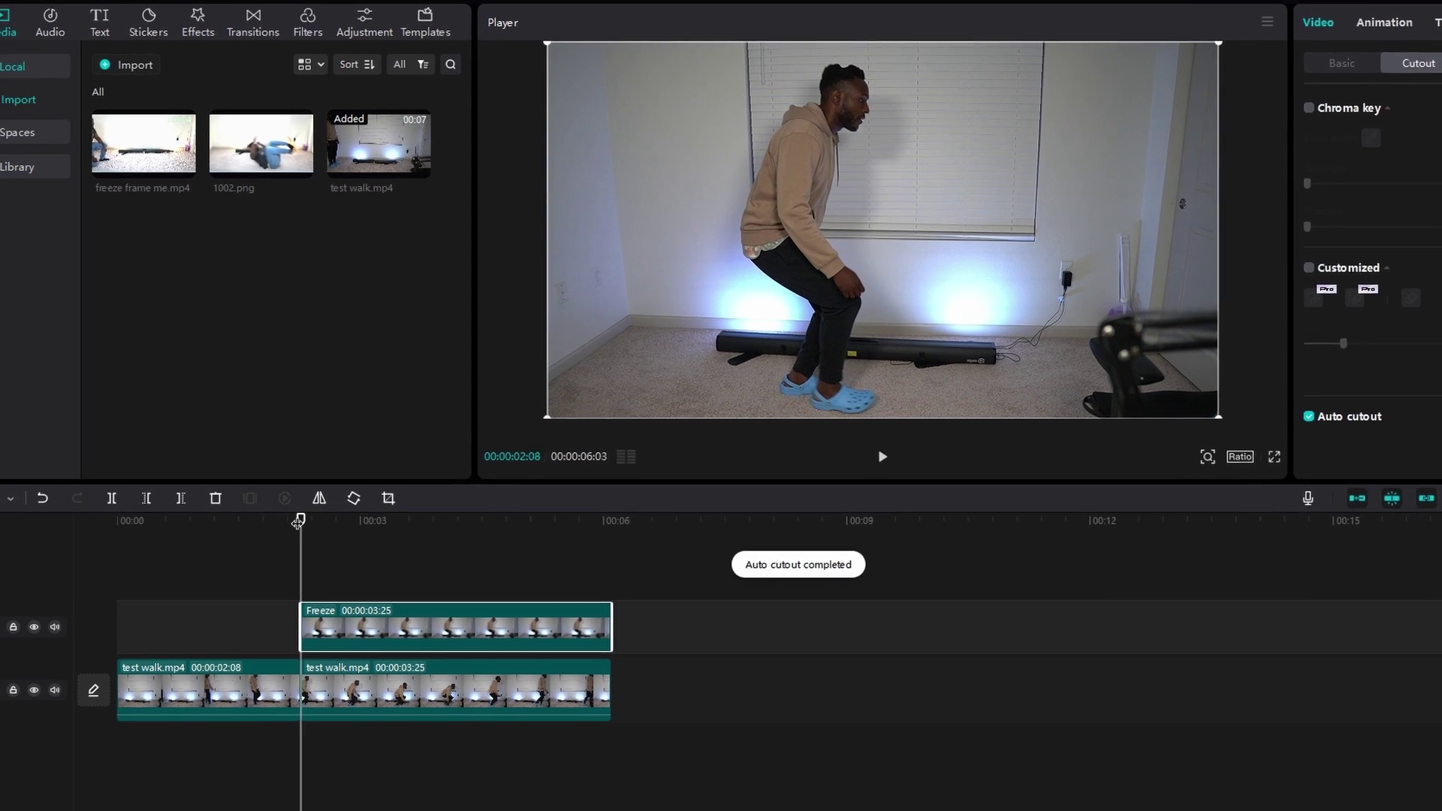
click(57, 506)
key(space)
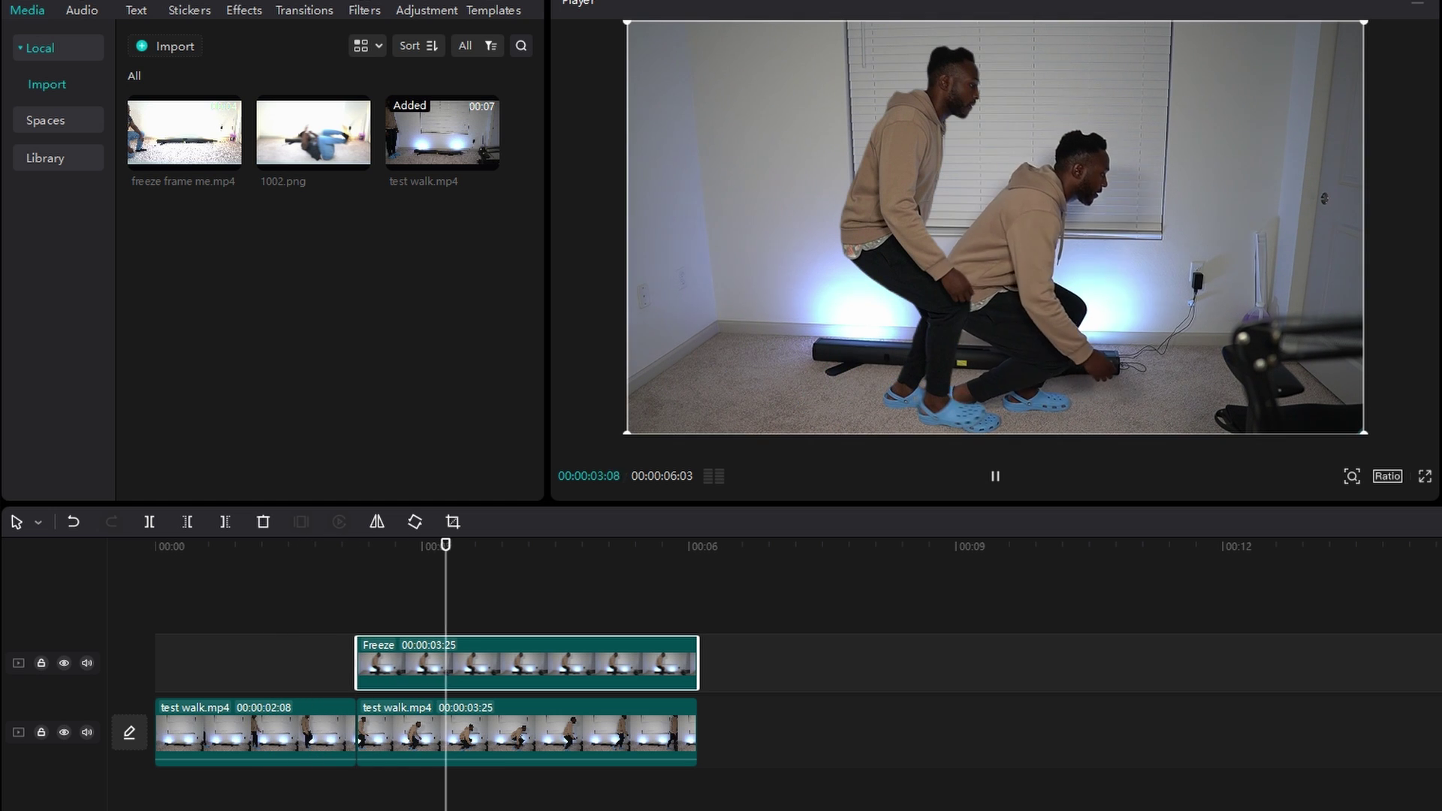
Step: Freeze the lower walk clip at 00:00:03:28, move it to a new top track, and extend it back to 00:00
key(space)
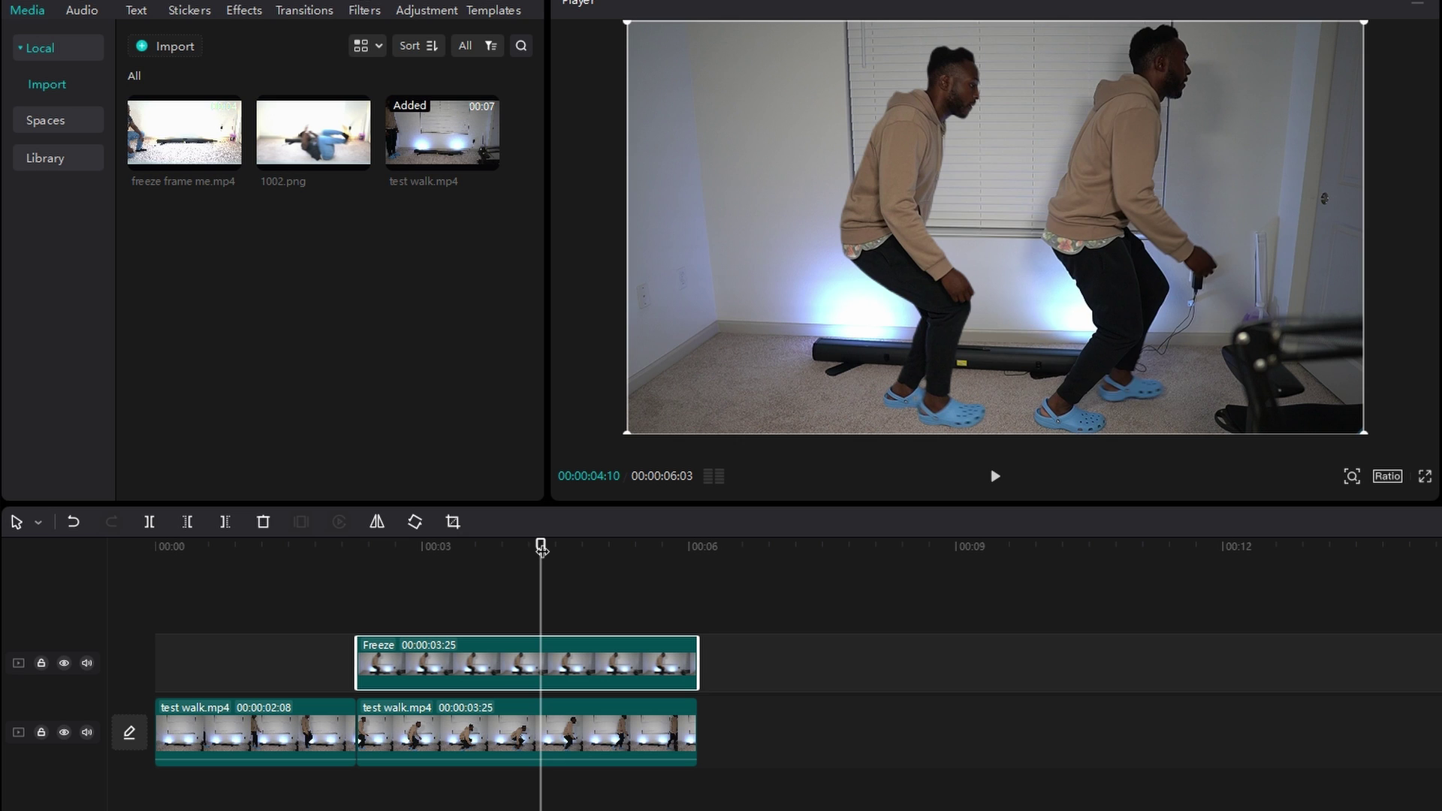
drag(541, 549, 505, 580)
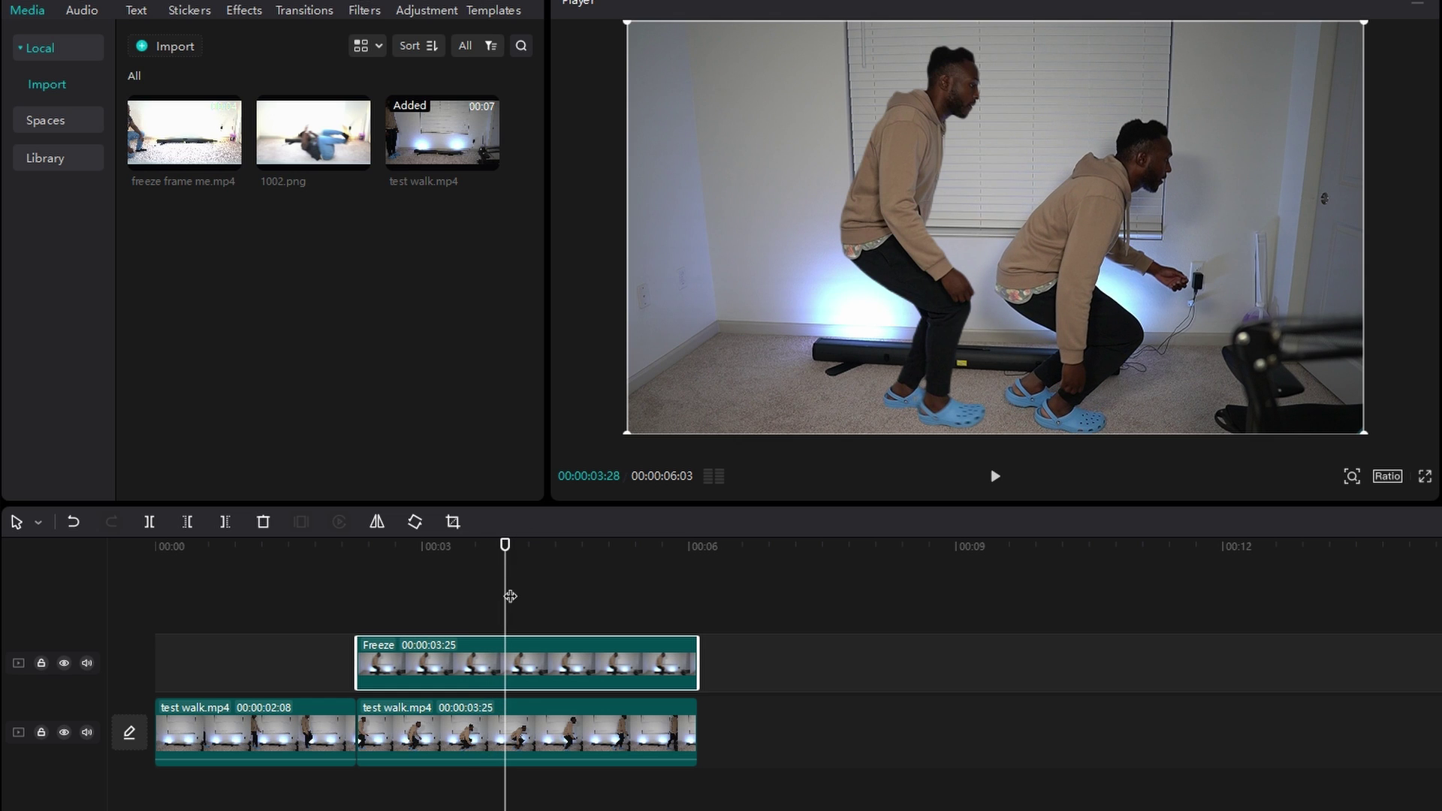
click(523, 734)
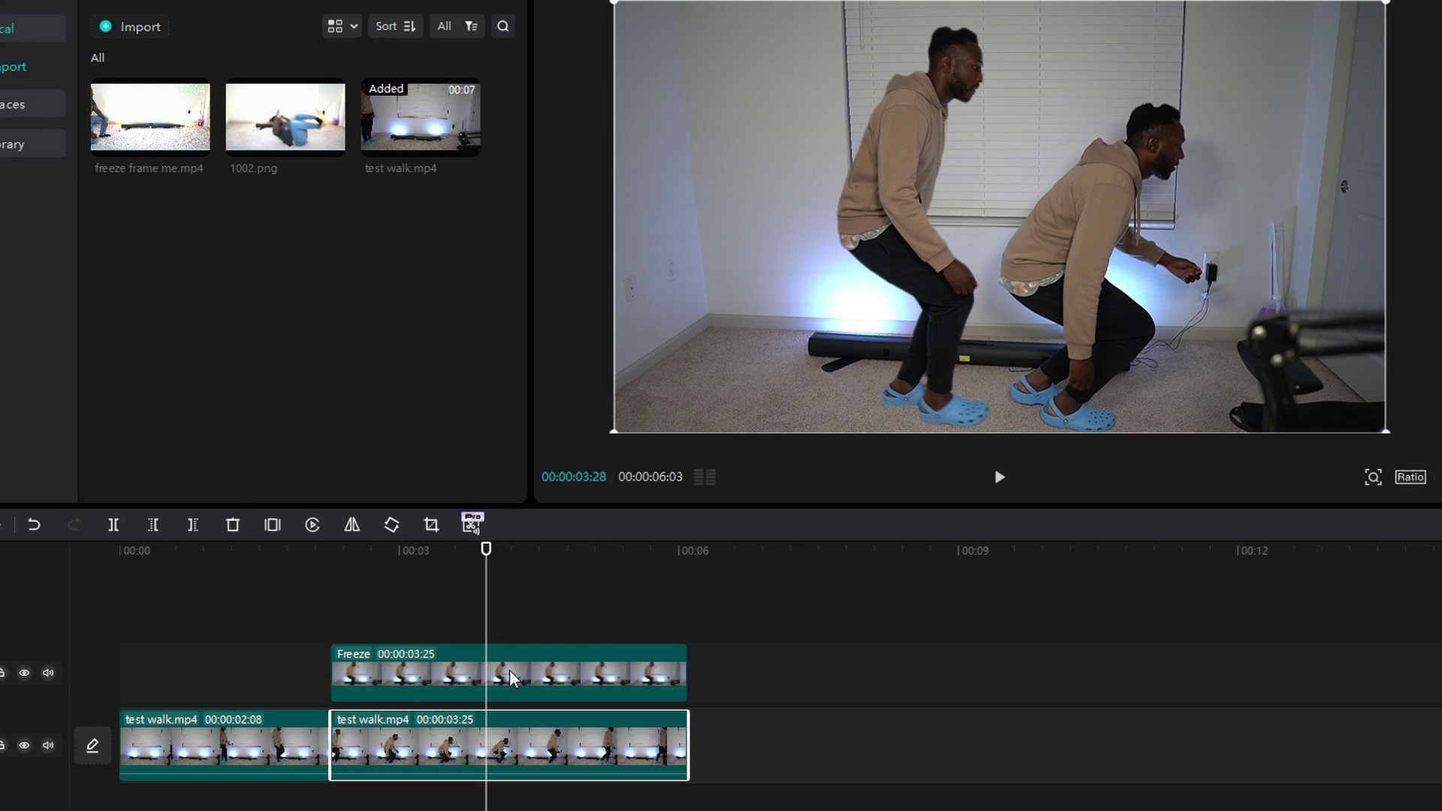
click(270, 527)
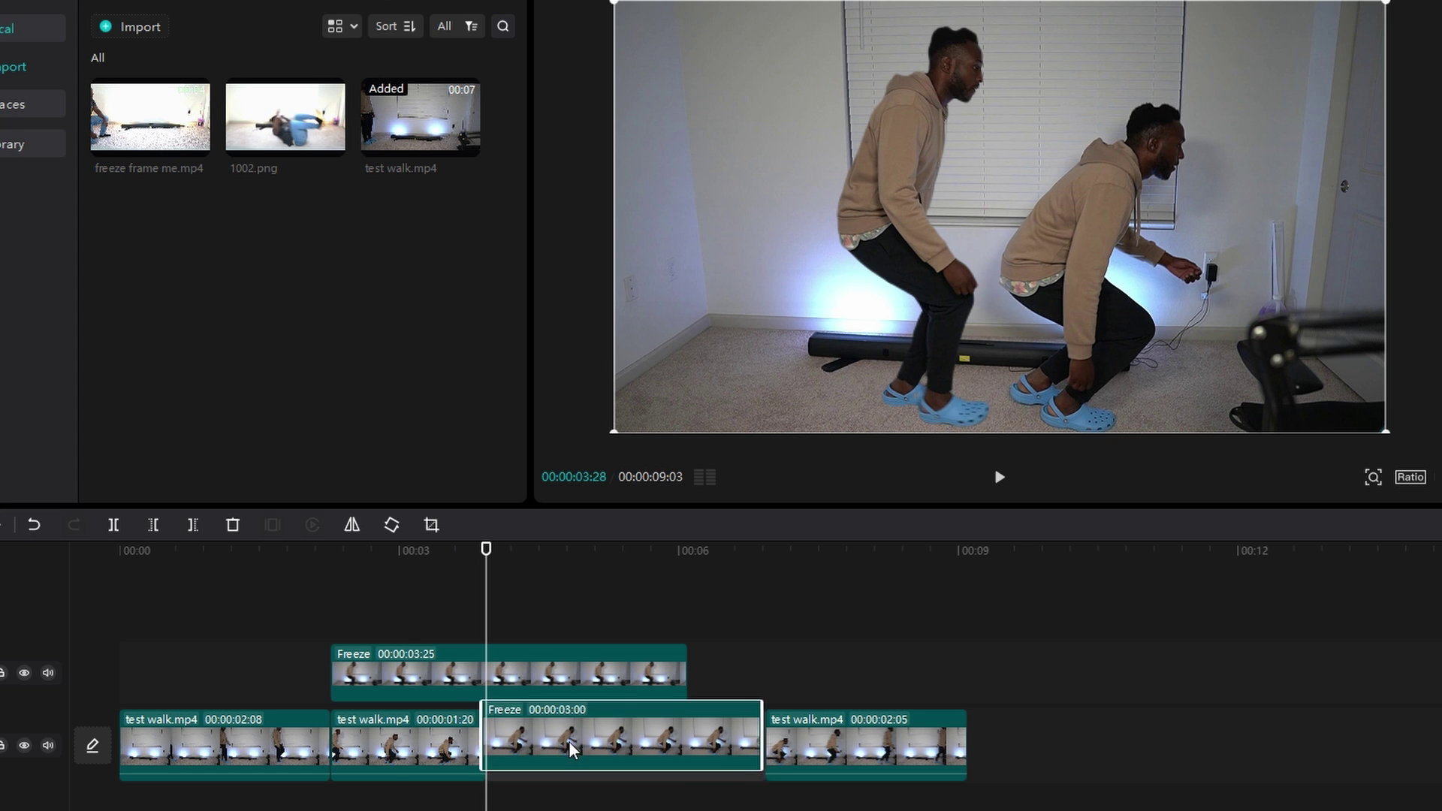
drag(574, 757, 293, 624)
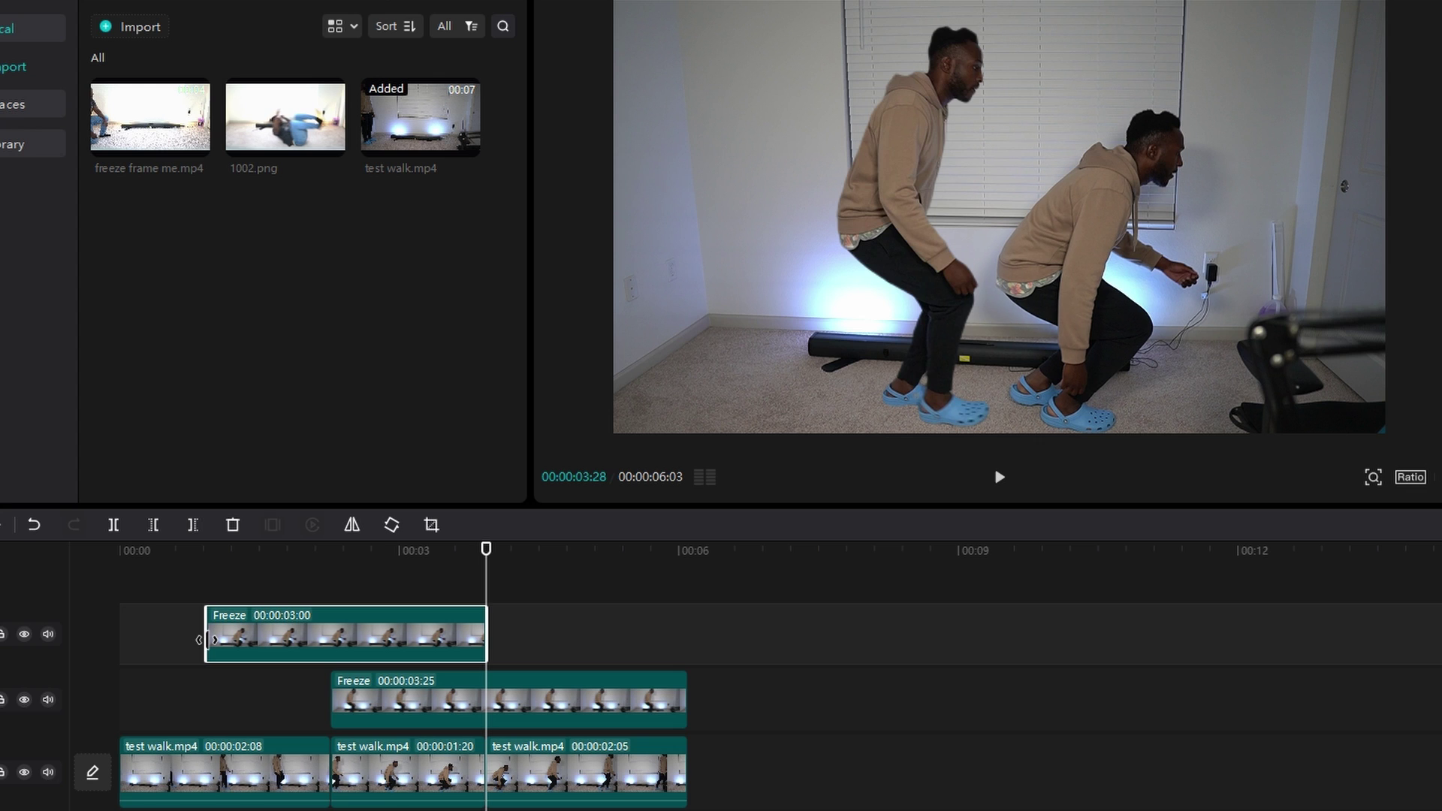
drag(199, 640, 105, 644)
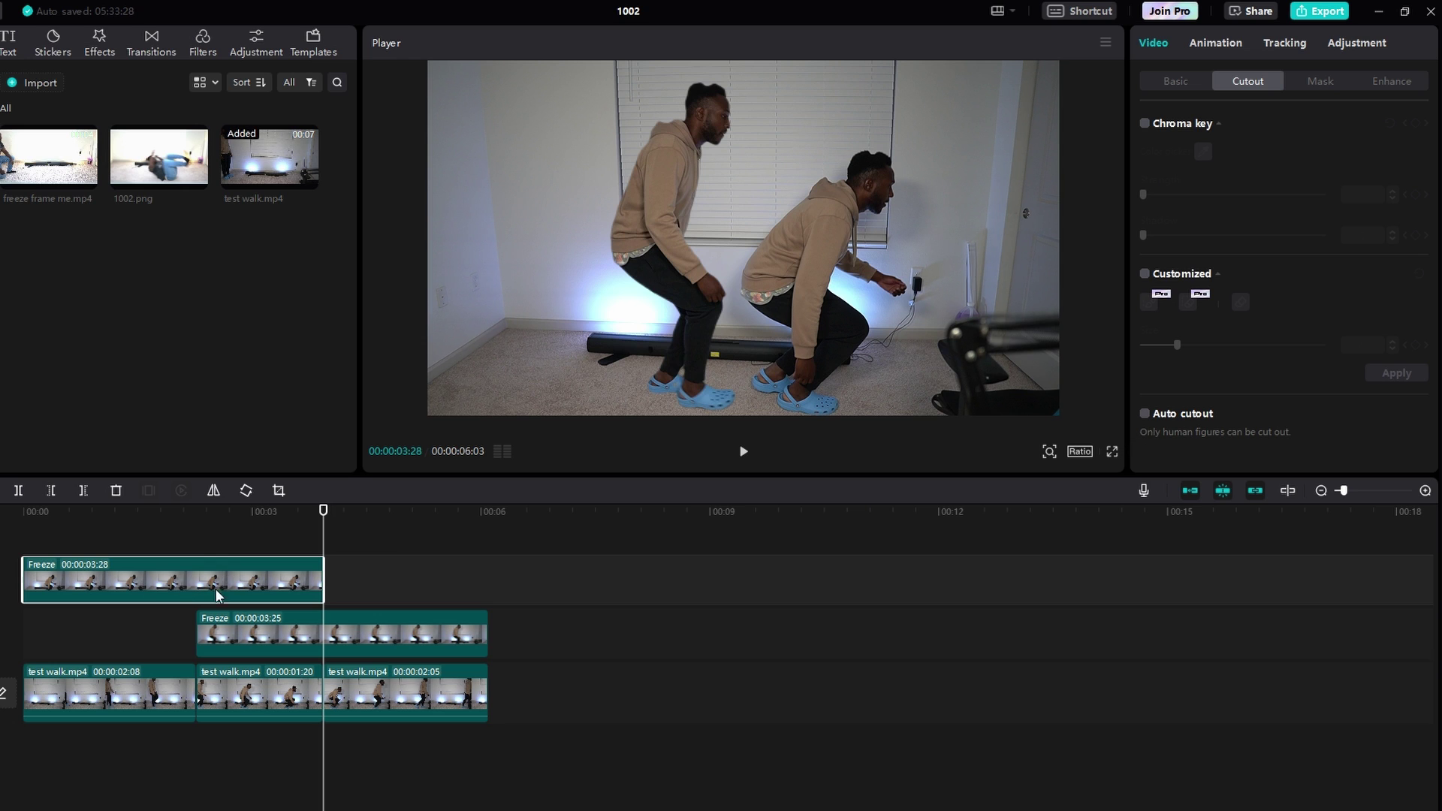
Step: Apply Auto cutout to the top Freeze clip and play the edit from 00:00
click(1145, 414)
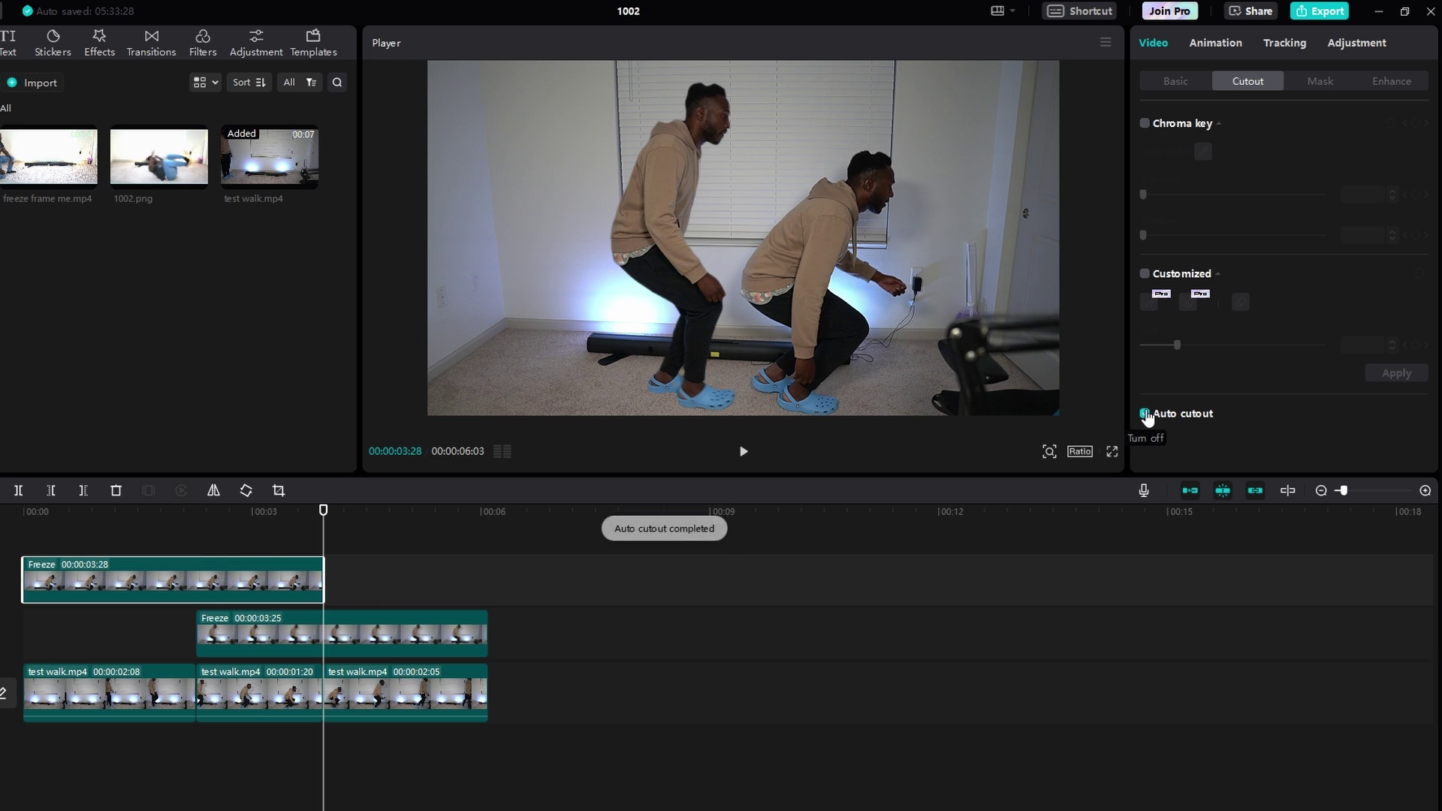
drag(323, 523, 23, 513)
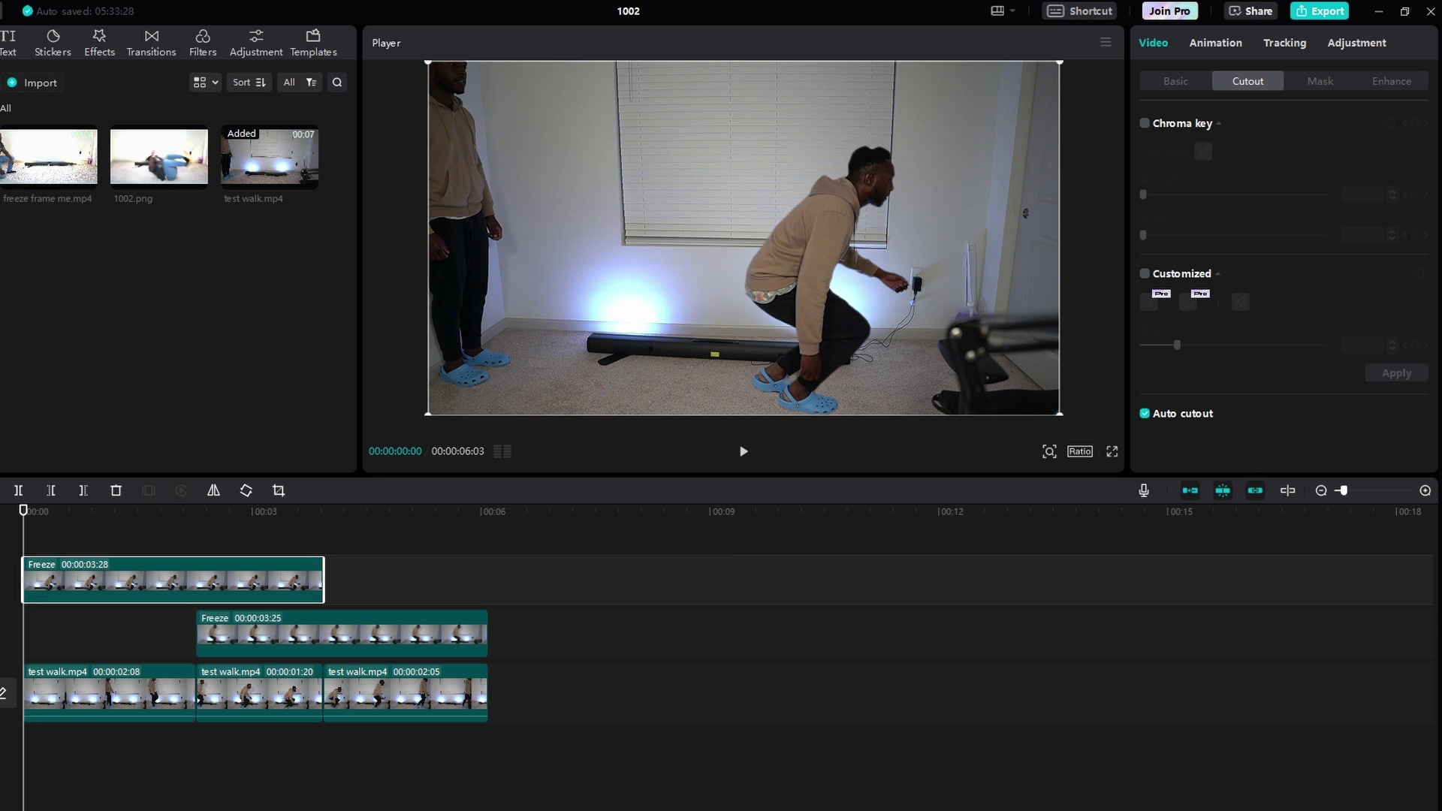
key(space)
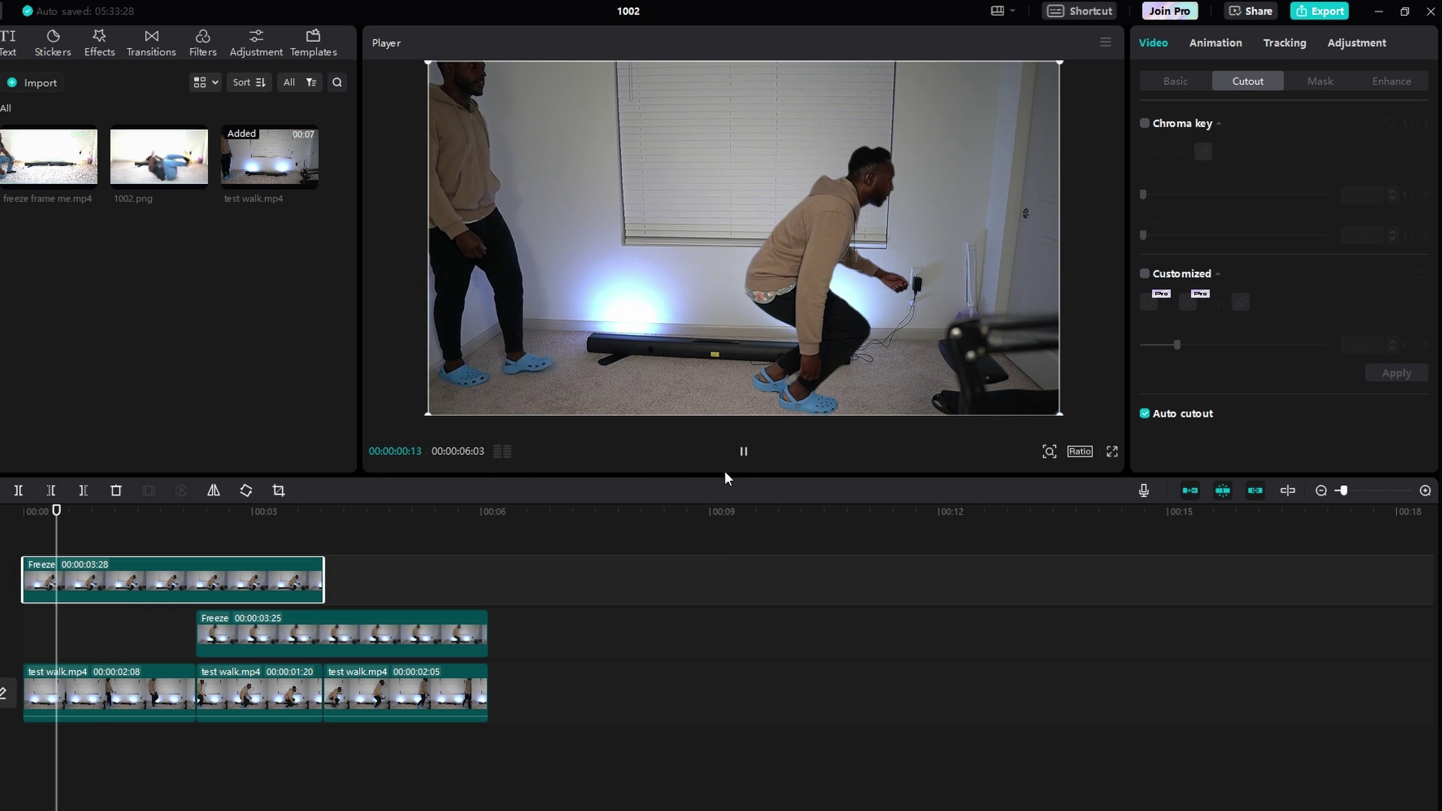